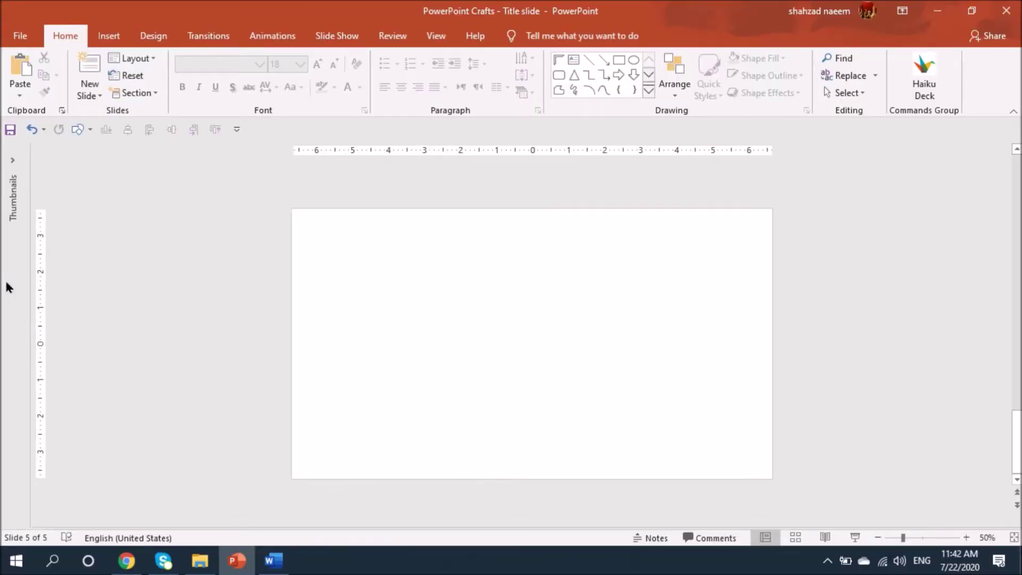
# Step: Insert the black splat icon from the Arts icons and enlarge it to 6.92 inches square
pyautogui.click(110, 37)
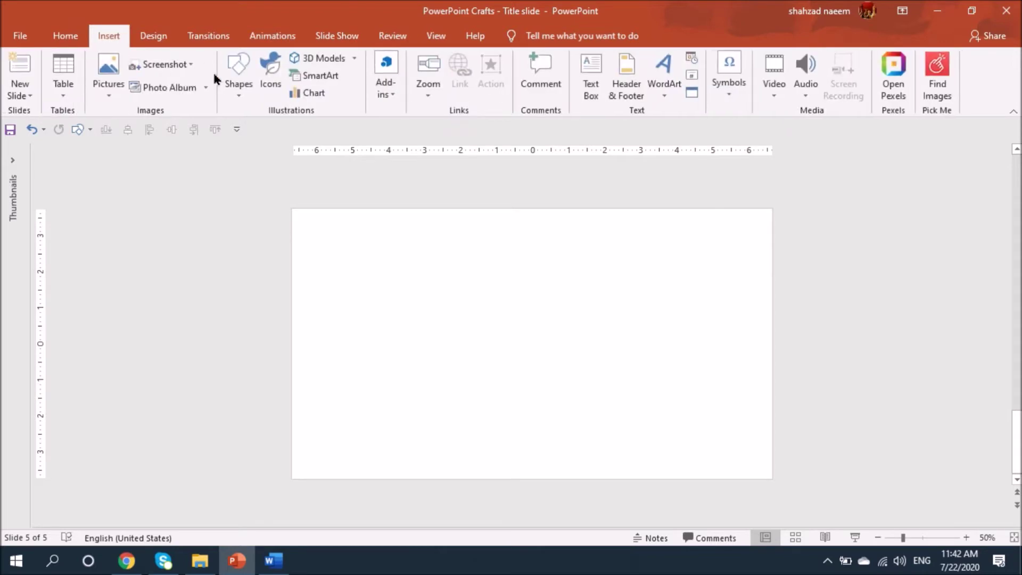
pyautogui.click(272, 96)
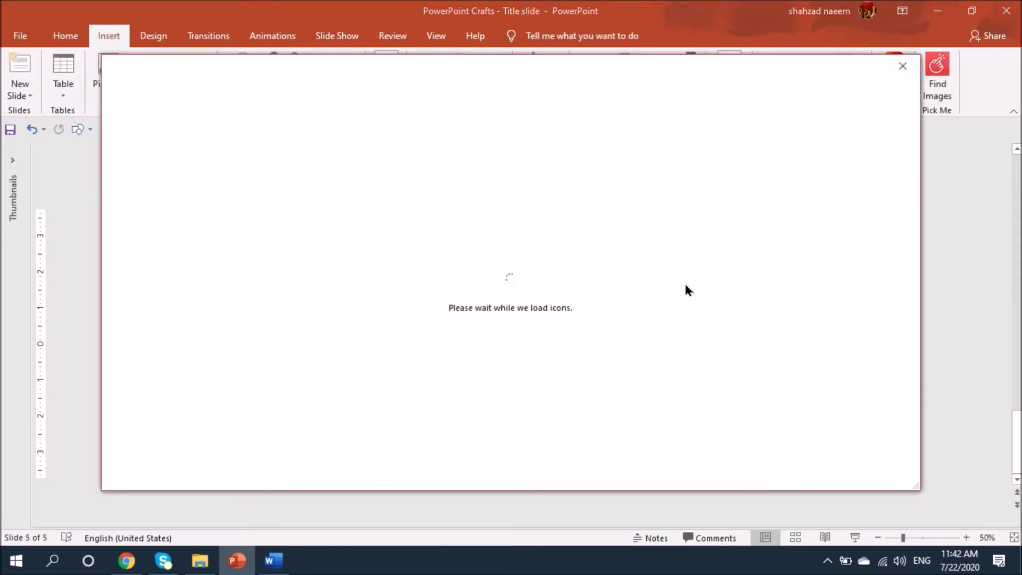
pyautogui.scroll(-10, 686, 287)
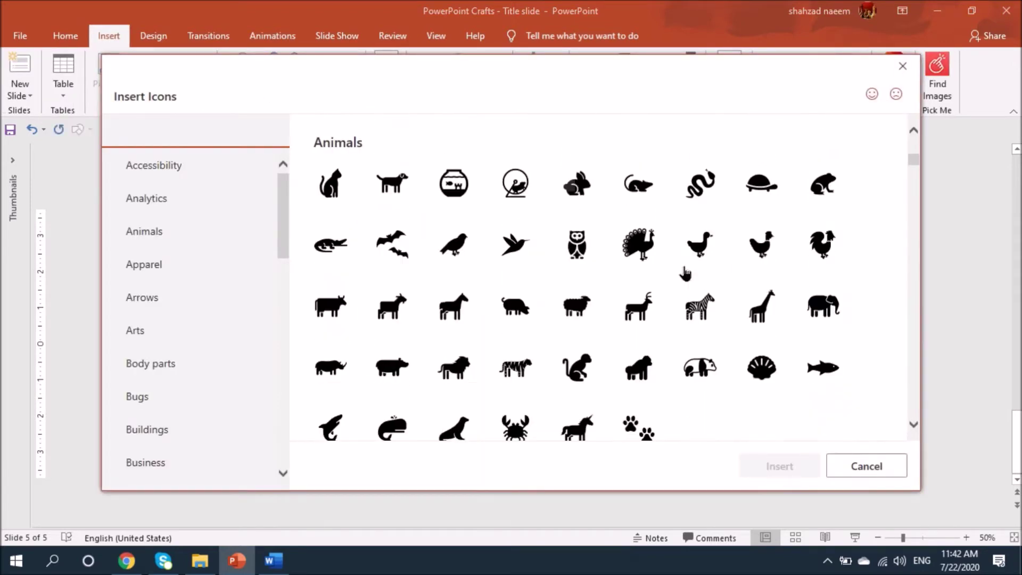
pyautogui.scroll(-13, 686, 273)
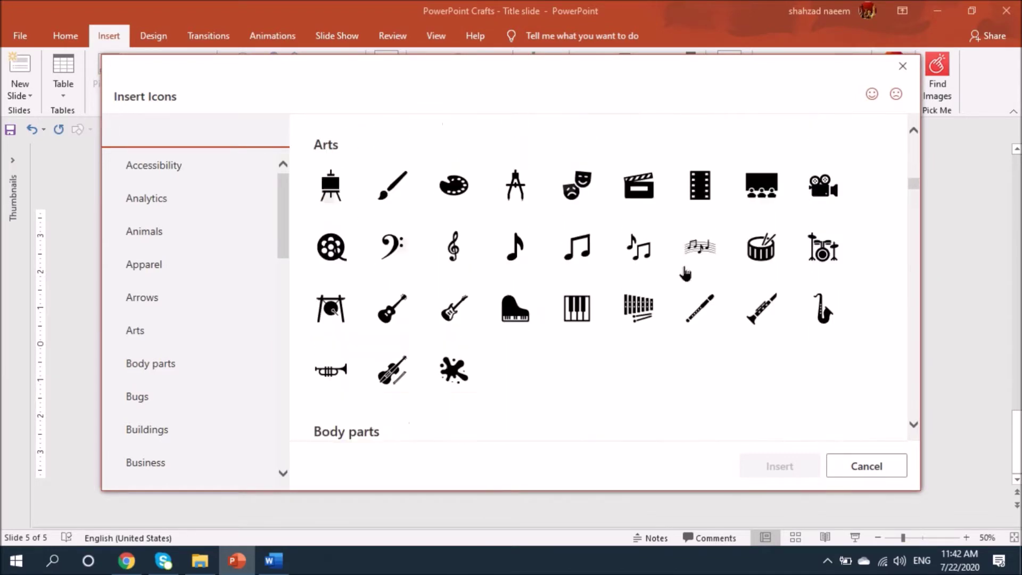
pyautogui.click(454, 321)
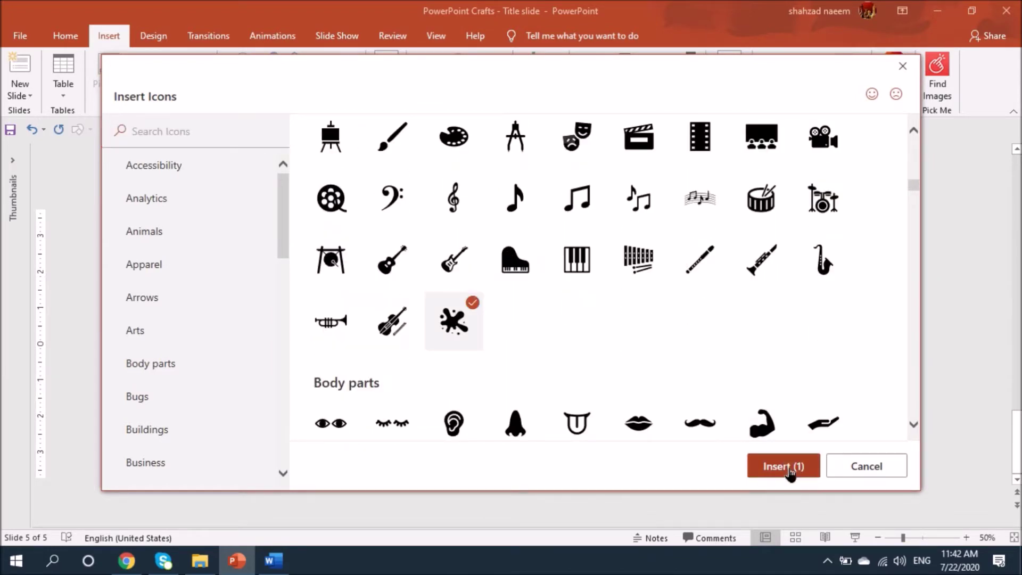
pyautogui.click(779, 466)
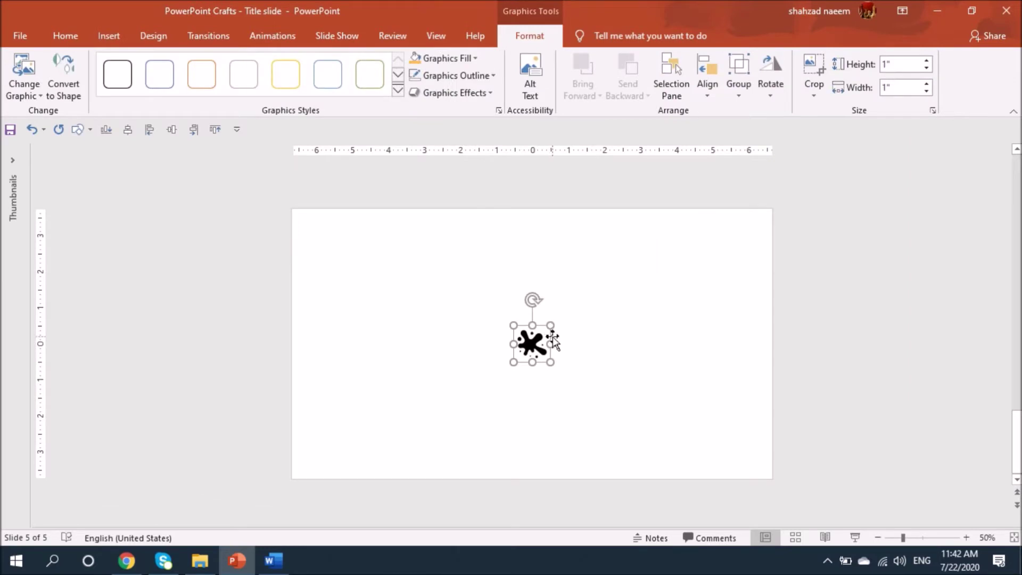
pyautogui.moveTo(550, 325); pyautogui.dragTo(661, 269)
pyautogui.hotkey('ctrl', 'shift', 'g')
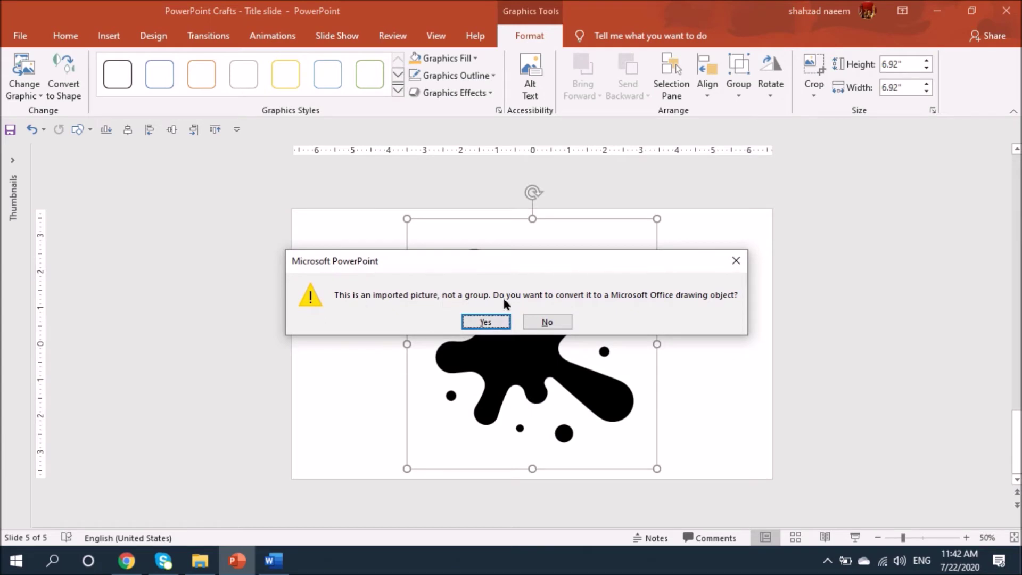
# Step: Convert the splat to editable shapes, ungroup it, and delete the six small drops
pyautogui.click(481, 326)
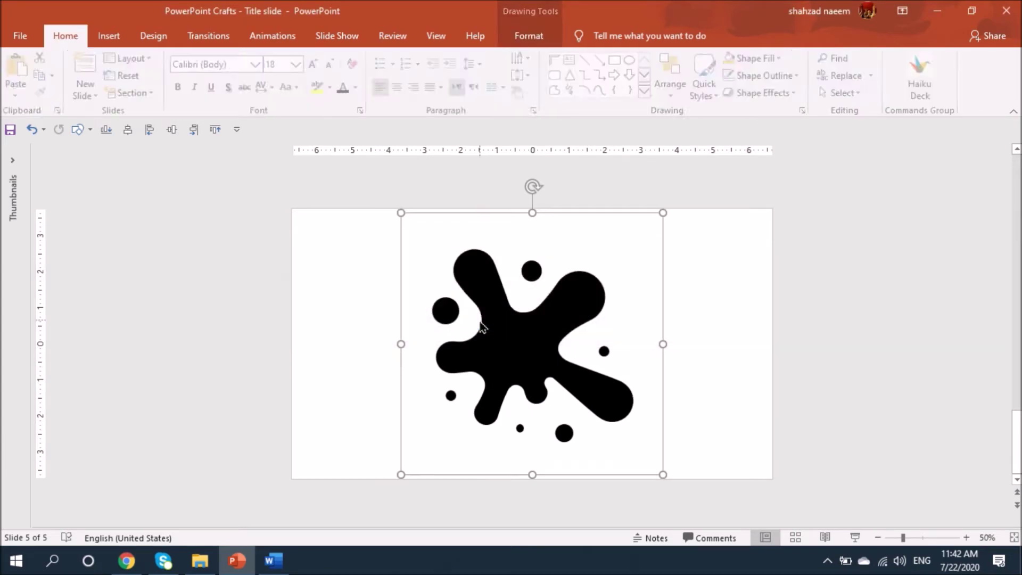
pyautogui.hotkey('ctrl', 'shift', 'g')
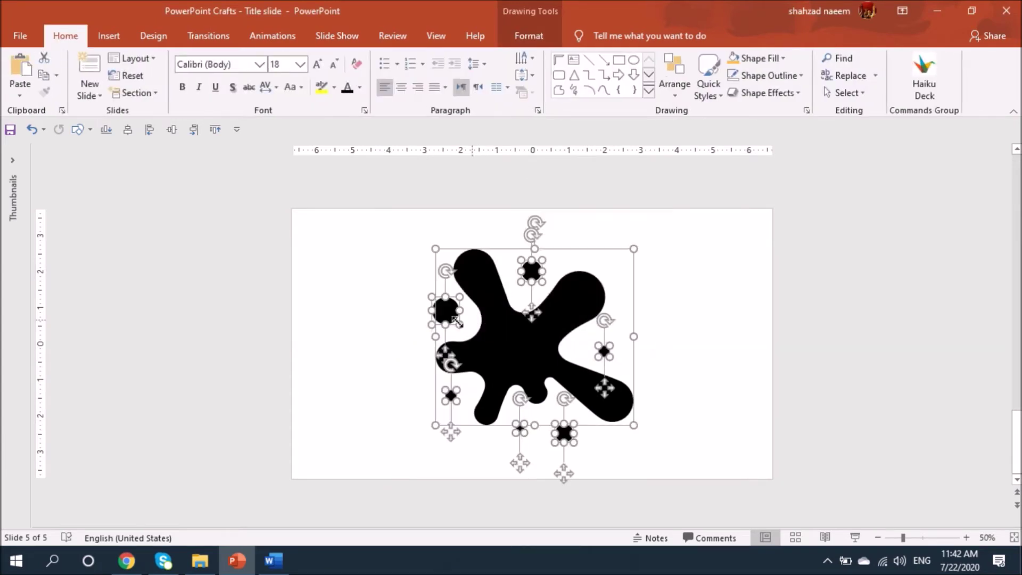
pyautogui.click(364, 307)
pyautogui.click(456, 319)
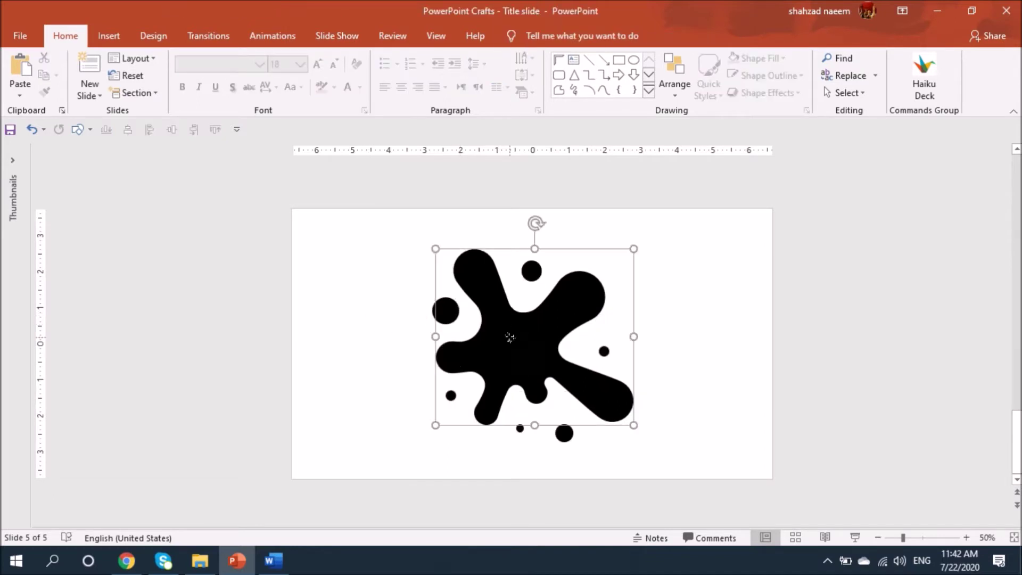
pyautogui.moveTo(457, 320); pyautogui.dragTo(270, 242)
pyautogui.moveTo(782, 233); pyautogui.dragTo(385, 470)
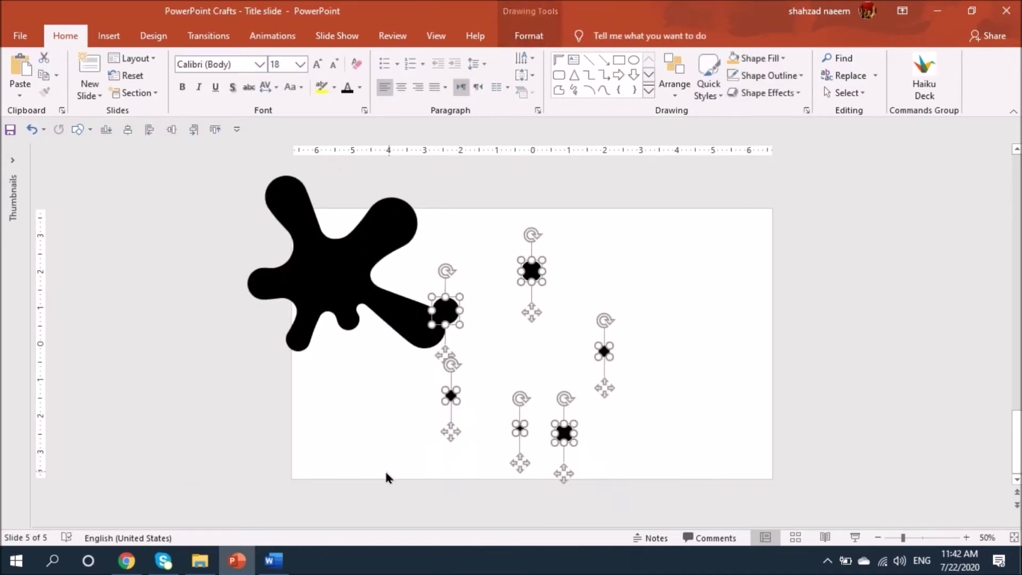
pyautogui.press('Delete')
# Step: Enlarge the main blob and position it overhanging the slide's top-left corner
pyautogui.moveTo(355, 279)
pyautogui.mouseDown()
pyautogui.moveTo(383, 268)
pyautogui.moveTo(390, 293)
pyautogui.moveTo(385, 274)
pyautogui.moveTo(384, 285)
pyautogui.mouseUp()
pyautogui.moveTo(474, 375); pyautogui.dragTo(572, 458)
pyautogui.moveTo(521, 402); pyautogui.dragTo(463, 324)
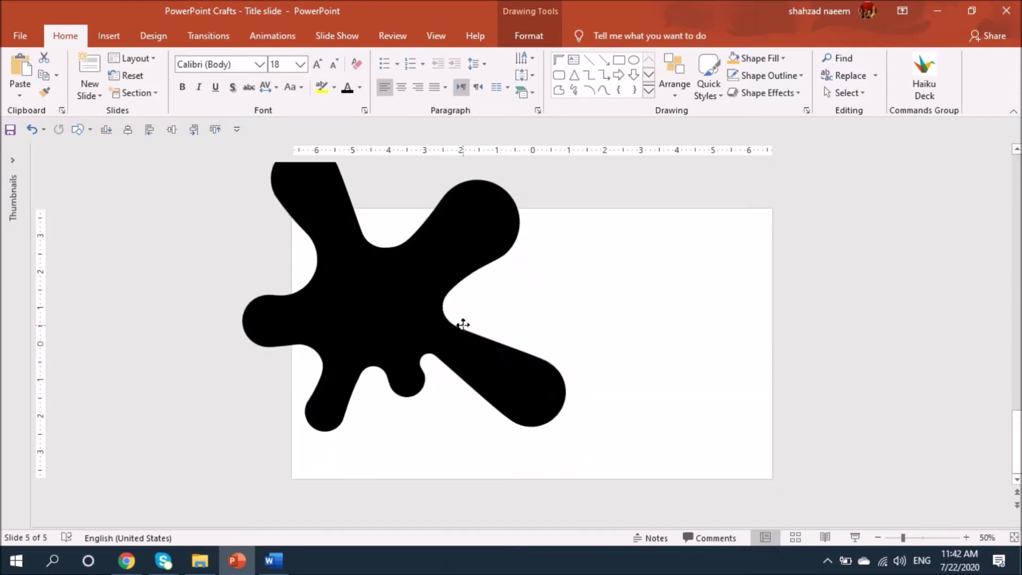
pyautogui.moveTo(464, 325); pyautogui.dragTo(464, 324)
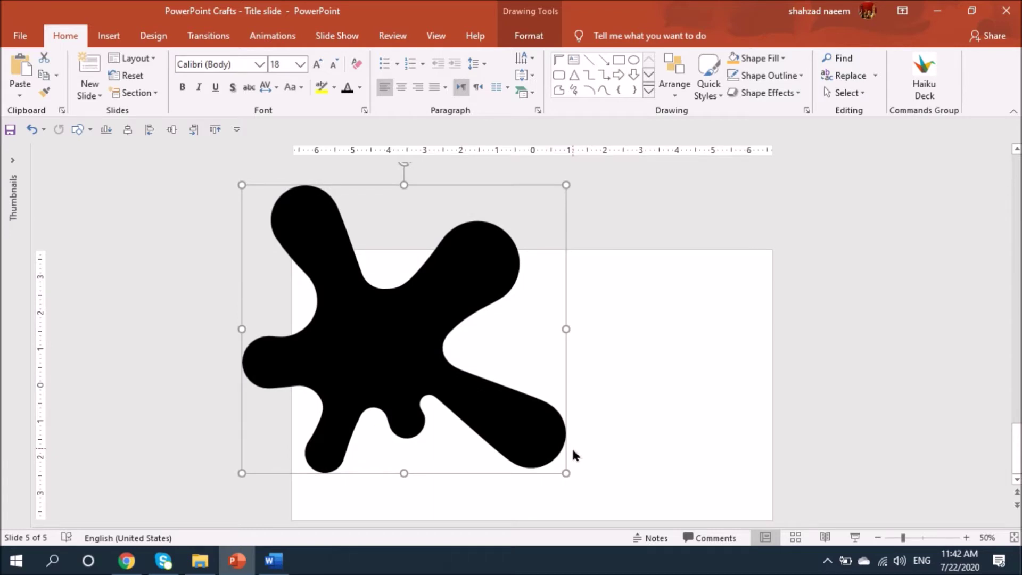
pyautogui.moveTo(387, 352); pyautogui.dragTo(395, 334)
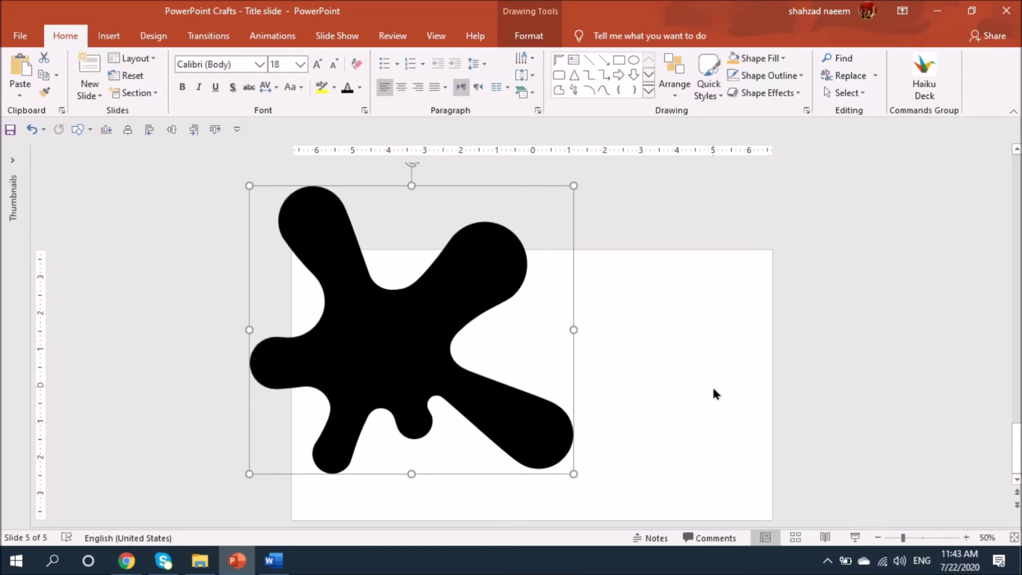
# Step: Subtract a rectangle from the splash to trim the part above the slide
pyautogui.click(618, 60)
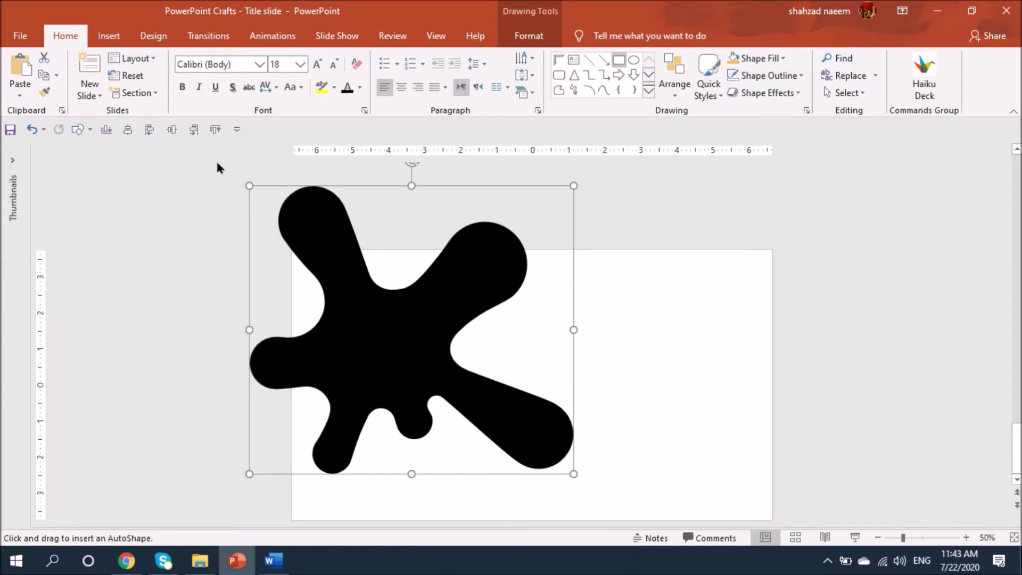
pyautogui.moveTo(179, 177)
pyautogui.mouseDown()
pyautogui.moveTo(261, 222)
pyautogui.moveTo(657, 250)
pyautogui.mouseUp()
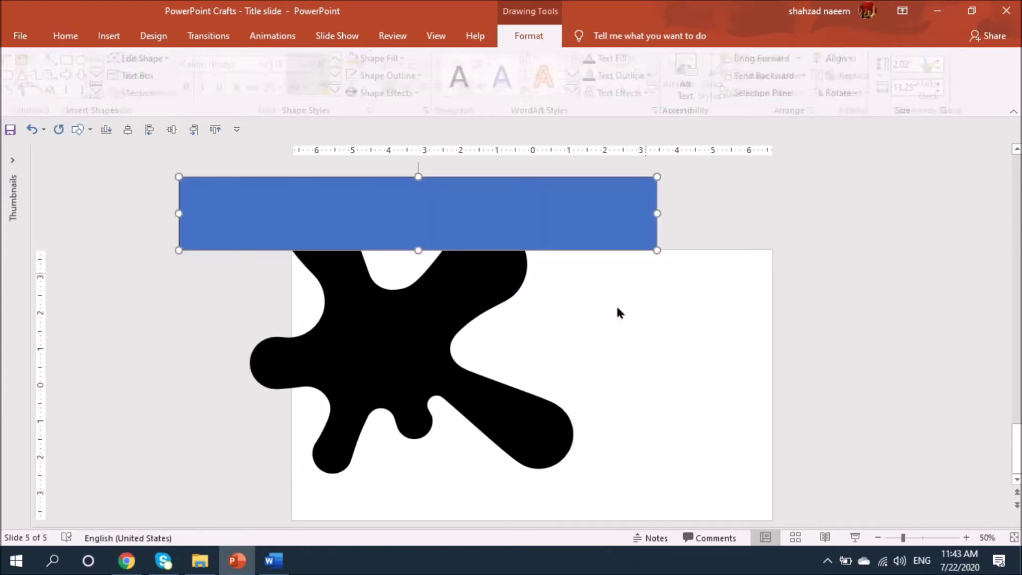
pyautogui.keyDown('shift'); pyautogui.click(420, 322); pyautogui.keyUp('shift')
pyautogui.click(162, 94)
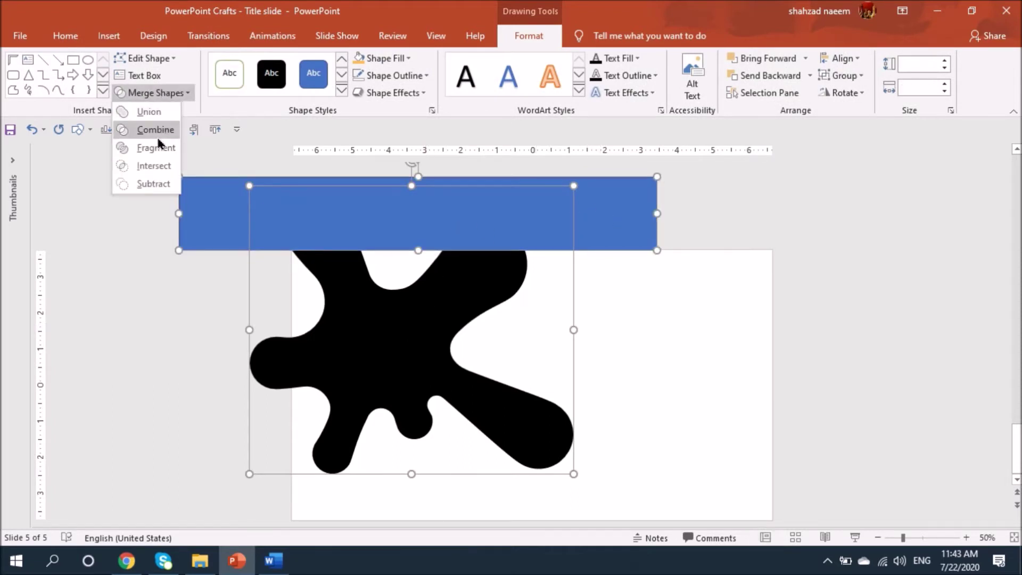
pyautogui.click(158, 185)
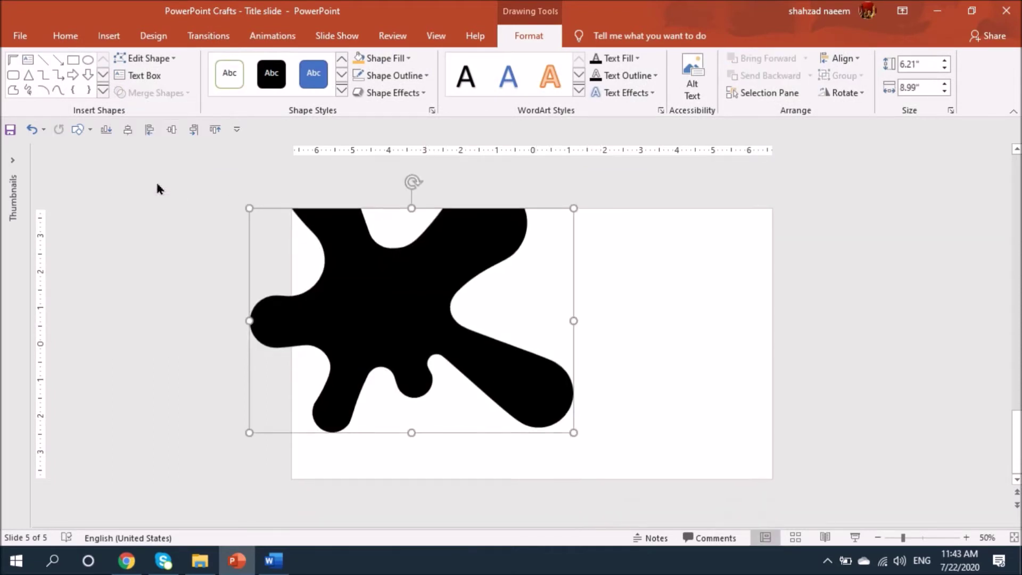
# Step: Subtract a second rectangle to trim the splash flush with the slide's left edge
pyautogui.click(75, 62)
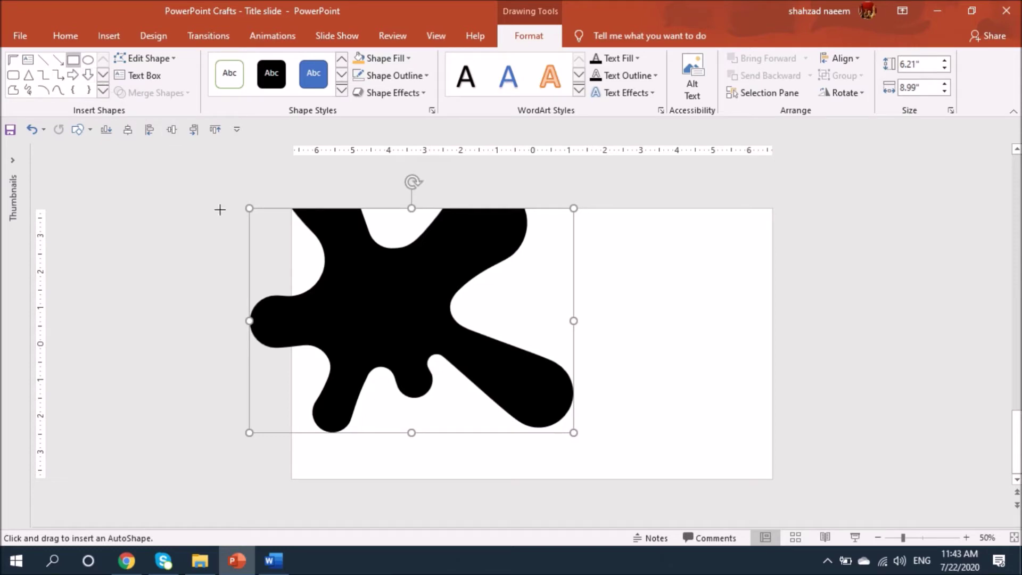
pyautogui.moveTo(176, 164); pyautogui.dragTo(292, 439)
pyautogui.click(340, 356)
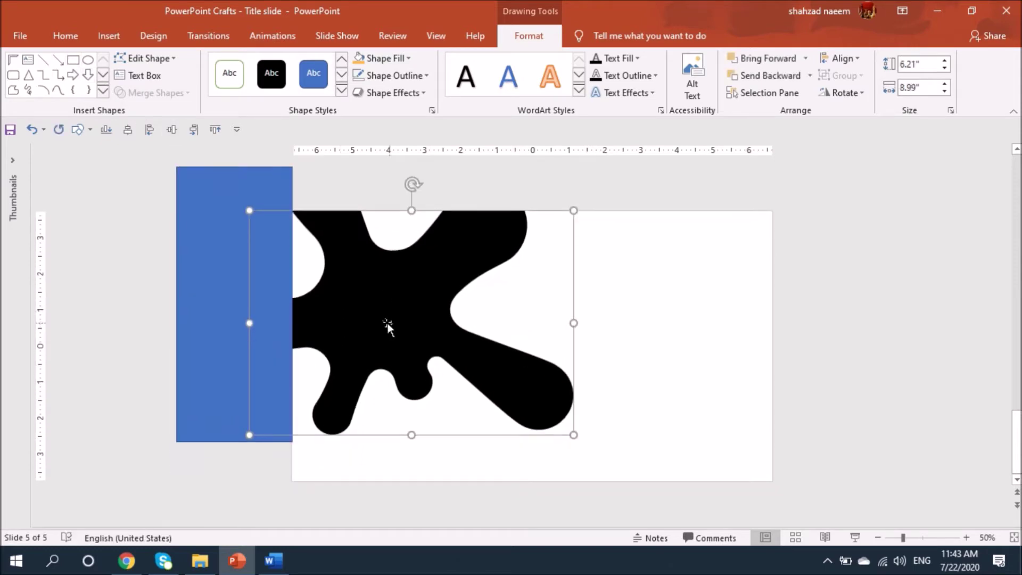
pyautogui.keyDown('shift'); pyautogui.click(194, 288); pyautogui.keyUp('shift')
pyautogui.click(120, 94)
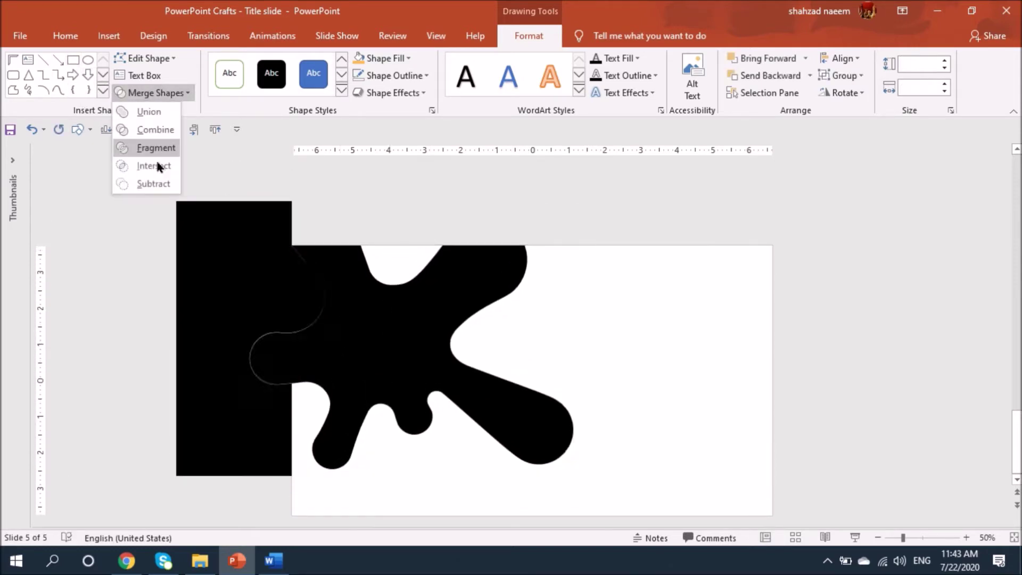
pyautogui.click(151, 185)
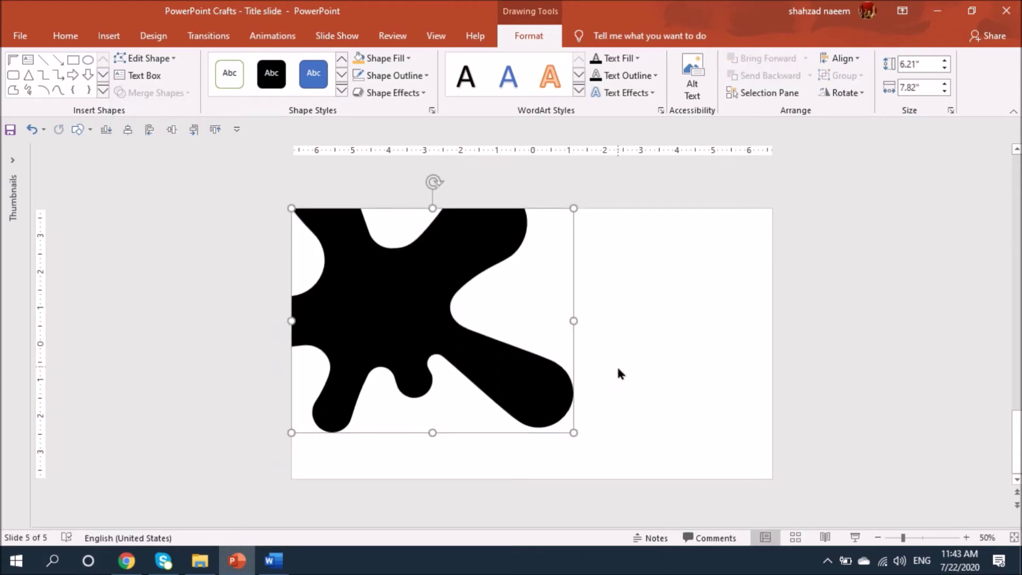
# Step: Draw a rectangle over the slide's left part and slant its right edge by editing points
pyautogui.click(73, 60)
pyautogui.moveTo(289, 209); pyautogui.dragTo(495, 478)
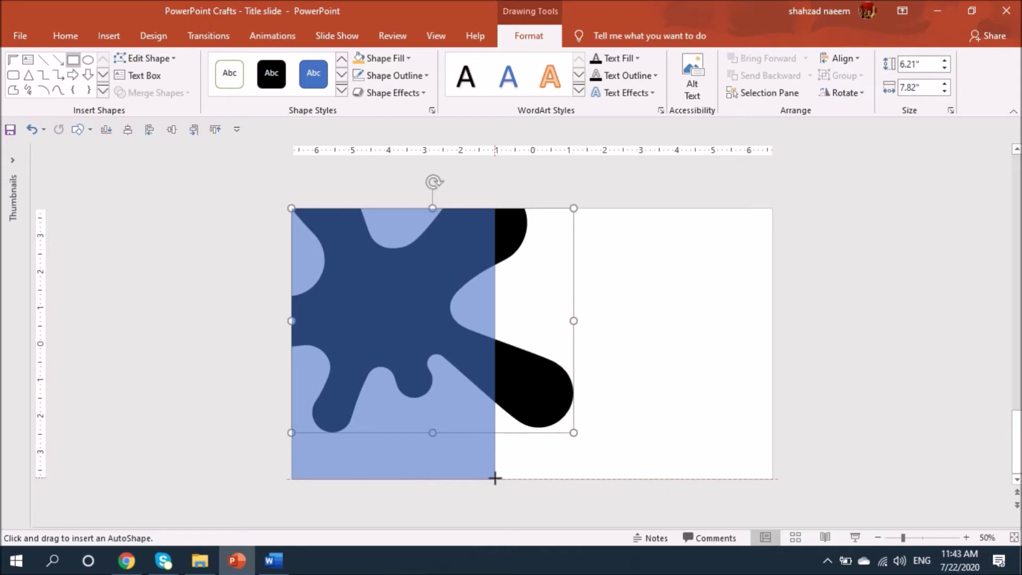
pyautogui.moveTo(495, 478); pyautogui.dragTo(494, 478)
pyautogui.click(139, 59)
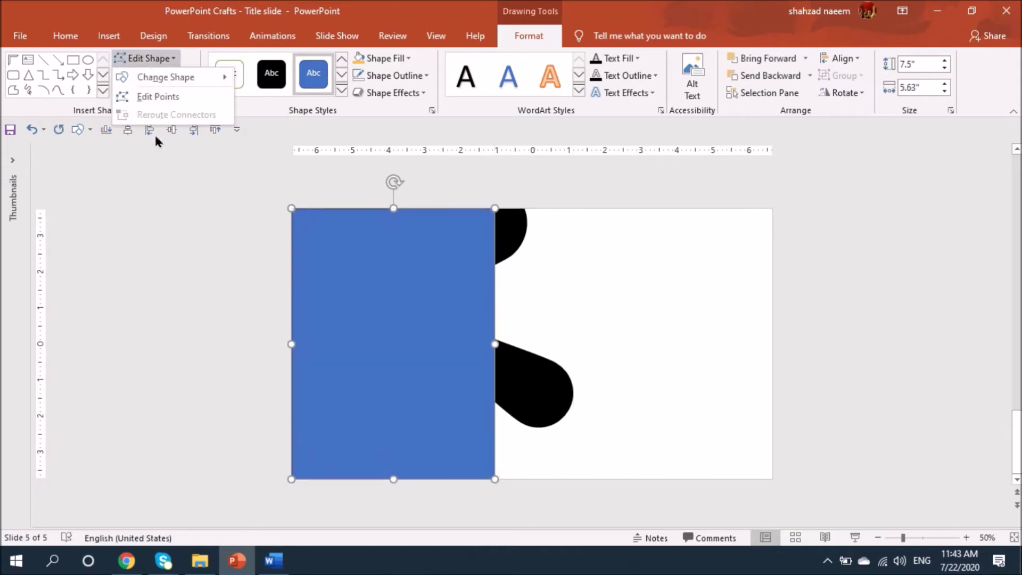
pyautogui.click(151, 97)
pyautogui.moveTo(495, 479); pyautogui.dragTo(413, 477)
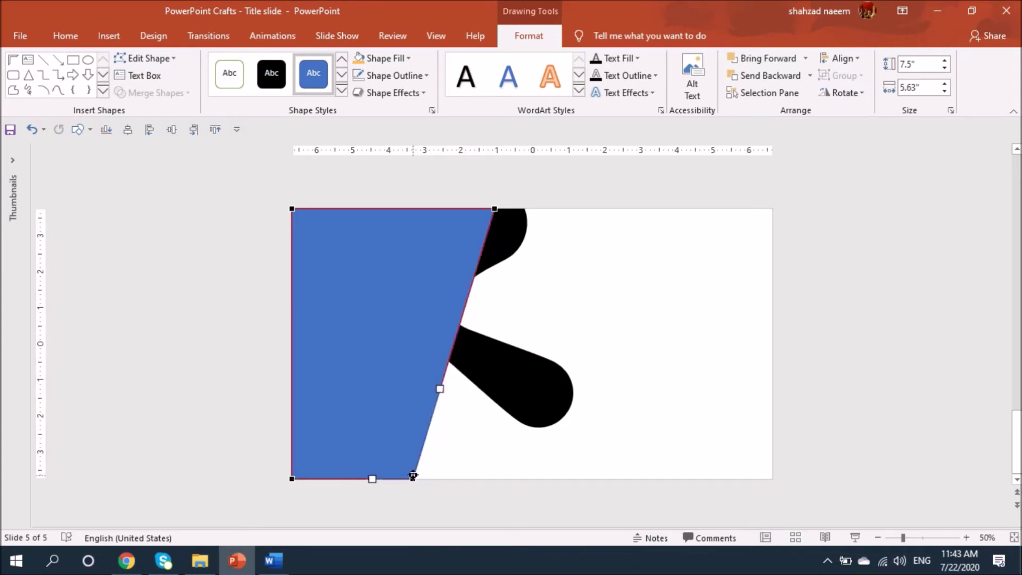
# Step: Remove the blue panel's outline and align it flush with the slide's left edge, slightly wider
pyautogui.click(381, 75)
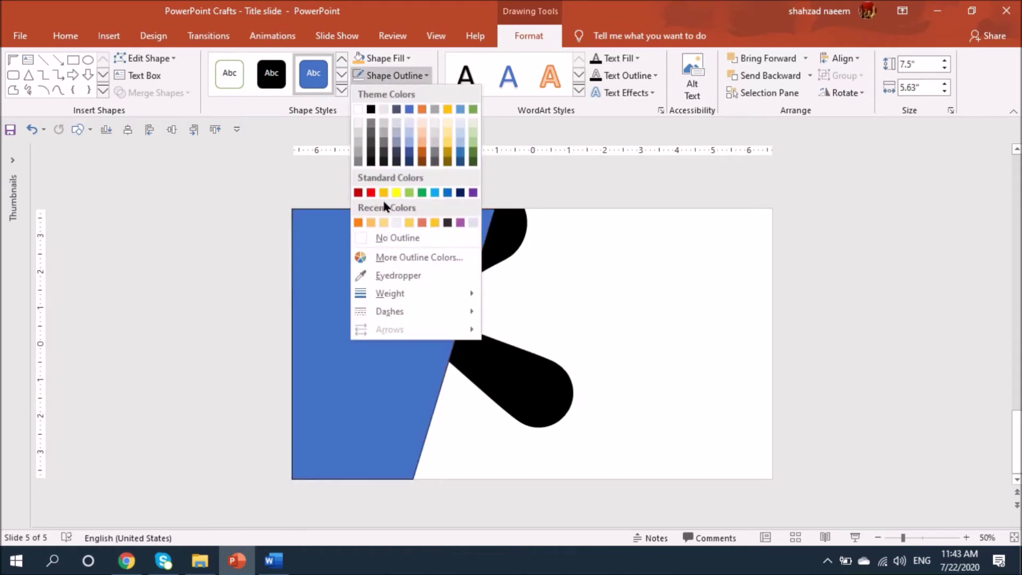
pyautogui.click(392, 238)
pyautogui.scroll(2, 413, 320)
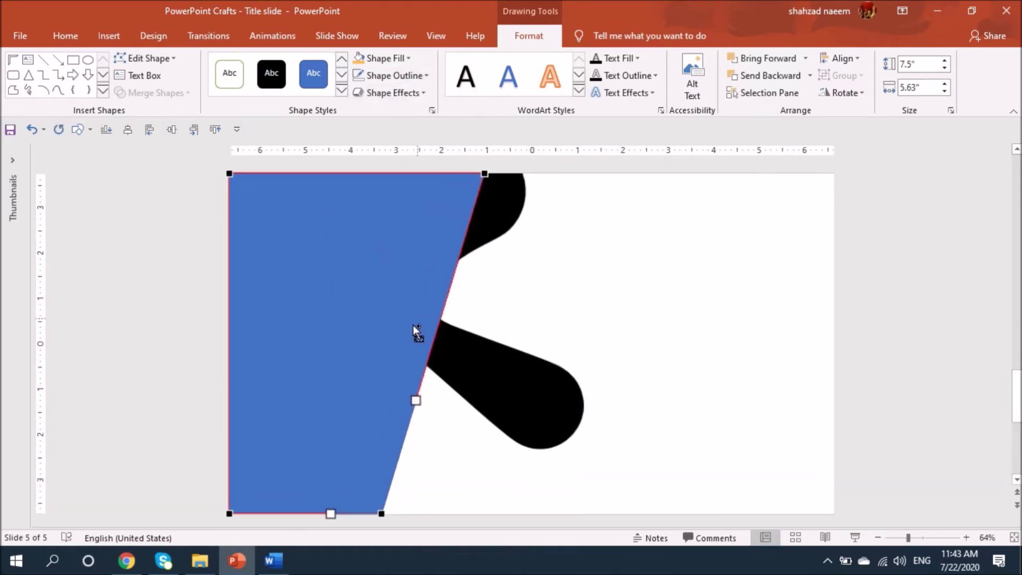
pyautogui.moveTo(382, 281); pyautogui.dragTo(397, 297)
pyautogui.click(226, 344)
pyautogui.moveTo(226, 344); pyautogui.dragTo(226, 344)
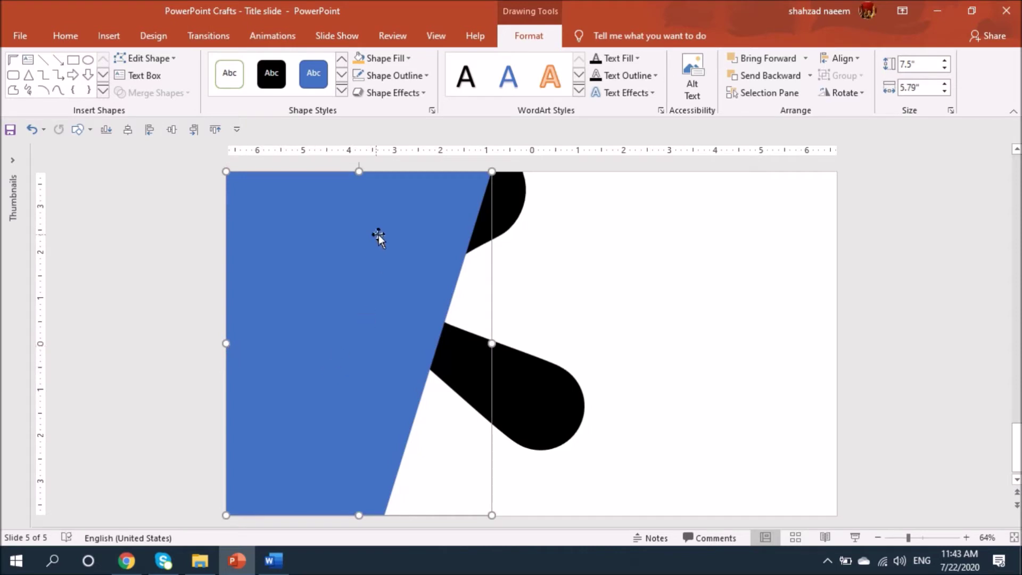
# Step: Fill the wider panel orange and send the orange and blue panels to the back
pyautogui.click(358, 62)
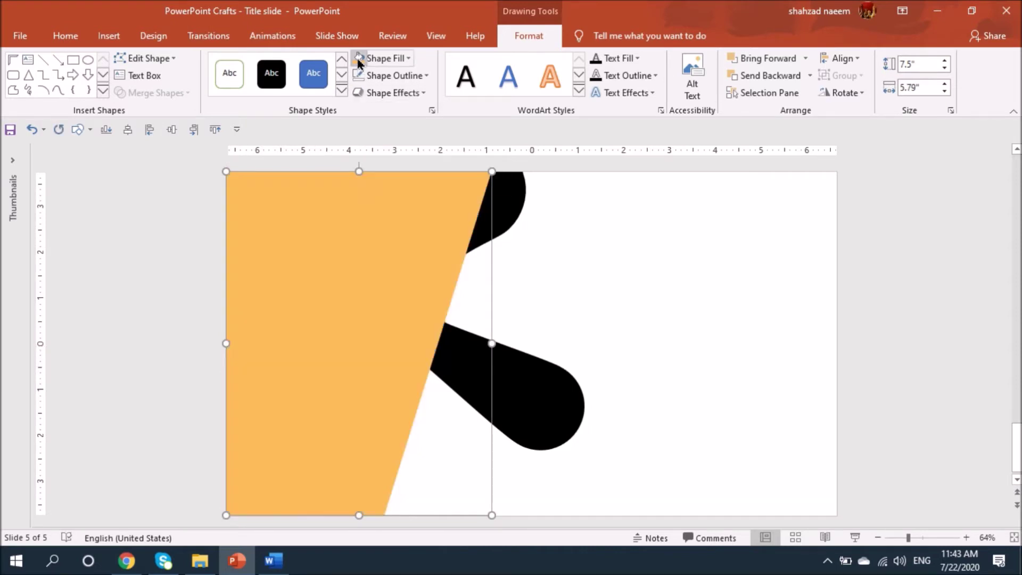
pyautogui.rightClick(378, 272)
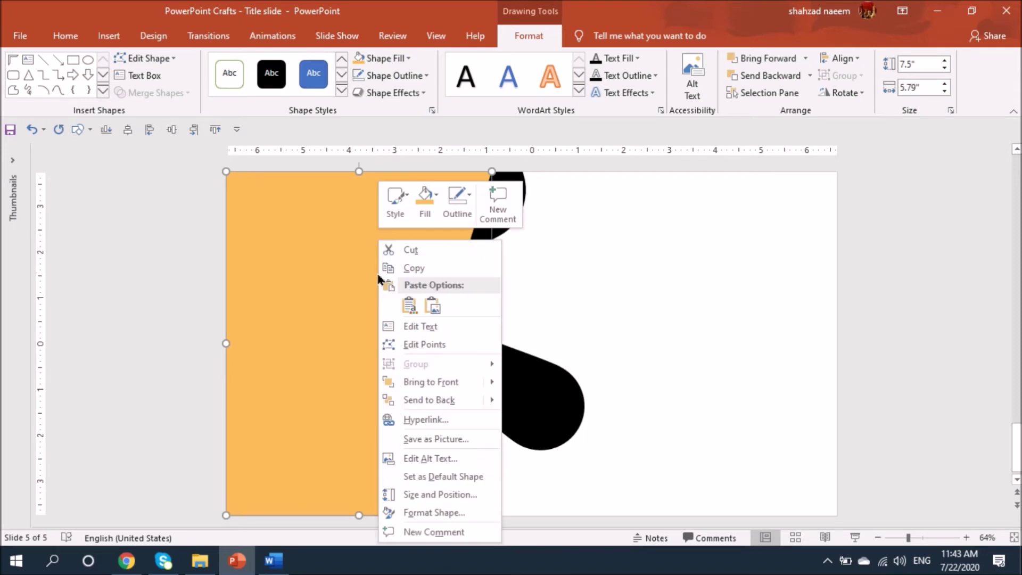
pyautogui.click(425, 400)
pyautogui.click(368, 269)
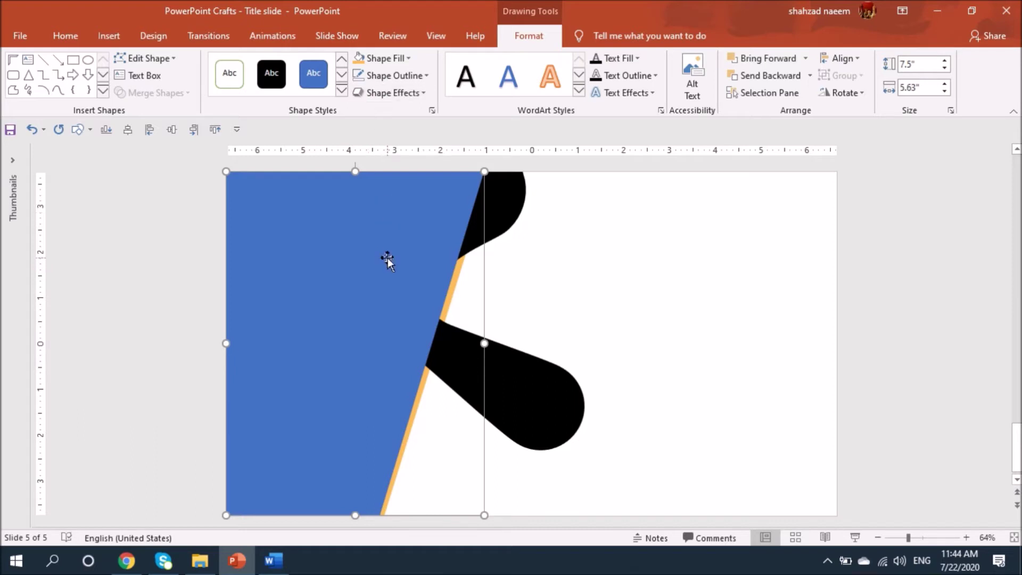
pyautogui.rightClick(387, 257)
pyautogui.click(424, 400)
# Step: Send the orange shape behind the blue panel so a thin orange strip shows
pyautogui.click(446, 299)
pyautogui.rightClick(447, 290)
pyautogui.click(506, 400)
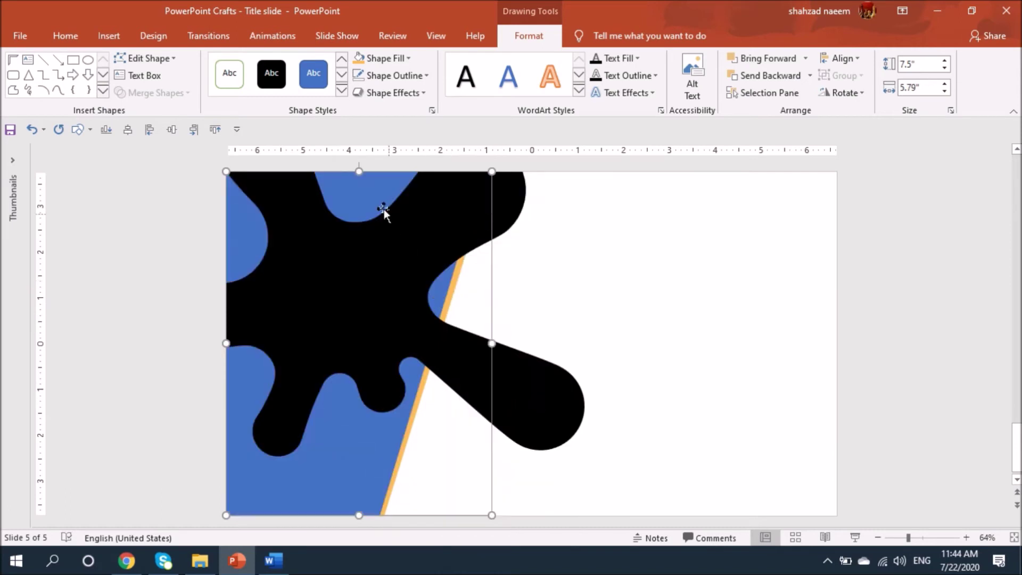
pyautogui.click(369, 186)
pyautogui.click(379, 58)
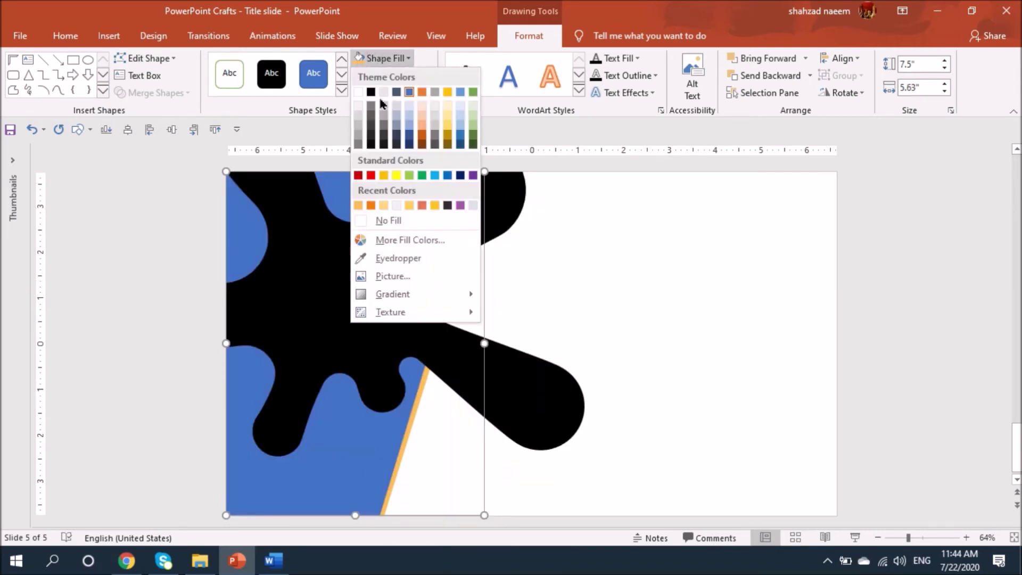
pyautogui.click(680, 254)
pyautogui.click(666, 312)
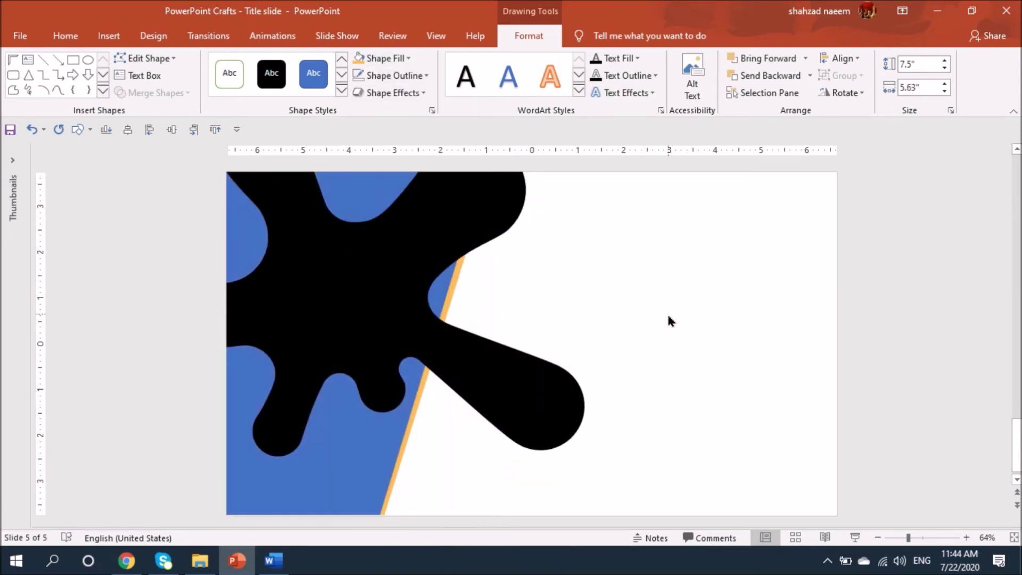
# Step: Draw an outline-free rectangle covering the whole slide and send it behind everything
pyautogui.click(619, 60)
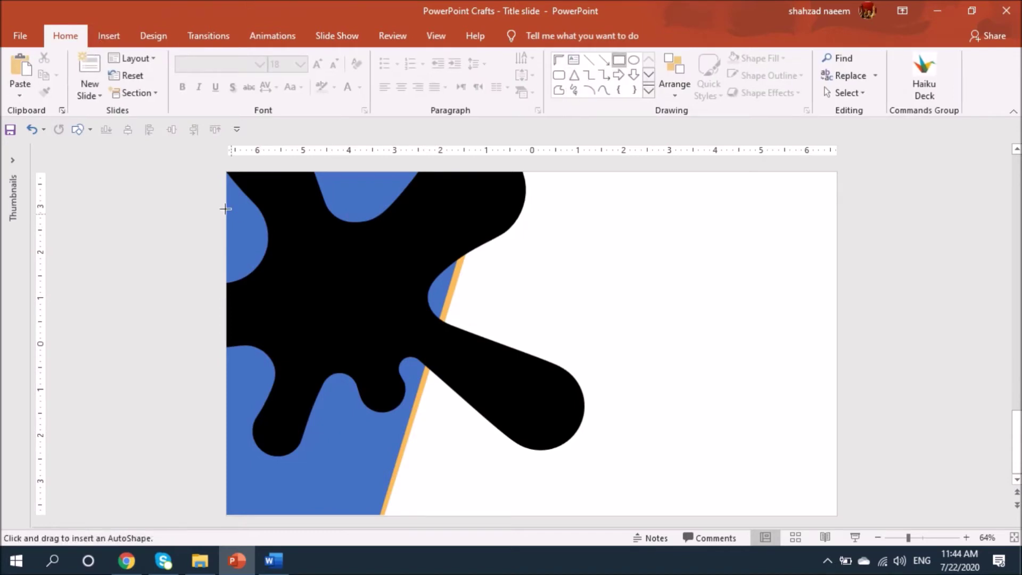
pyautogui.moveTo(227, 172)
pyautogui.mouseDown()
pyautogui.moveTo(776, 452)
pyautogui.moveTo(838, 514)
pyautogui.mouseUp()
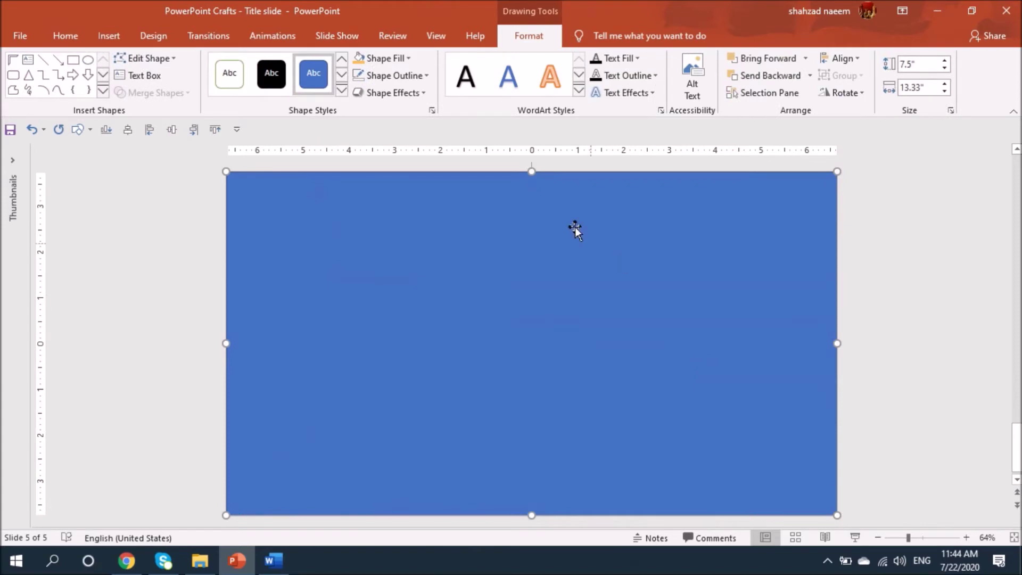
pyautogui.click(397, 76)
pyautogui.click(395, 233)
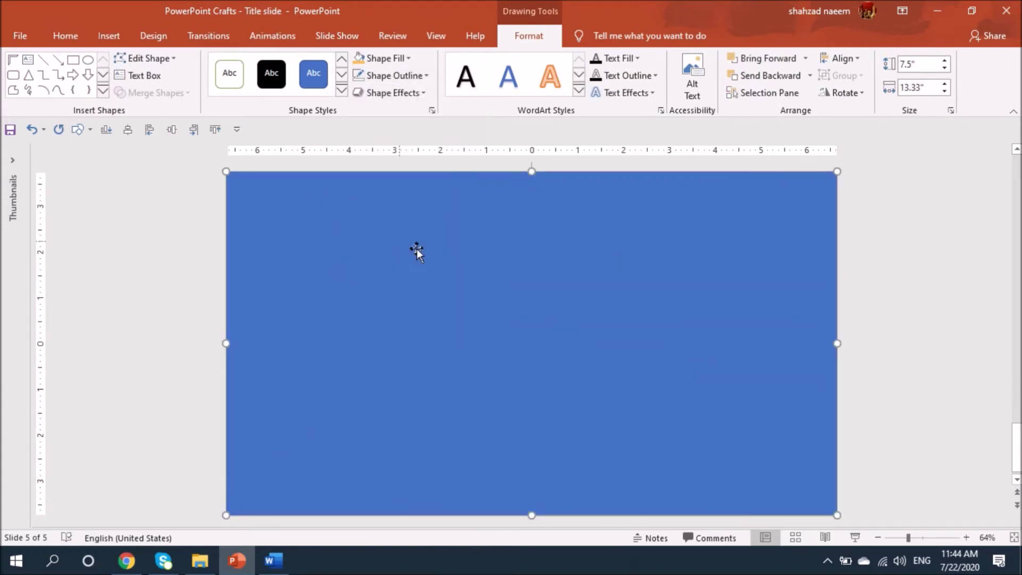
pyautogui.rightClick(451, 251)
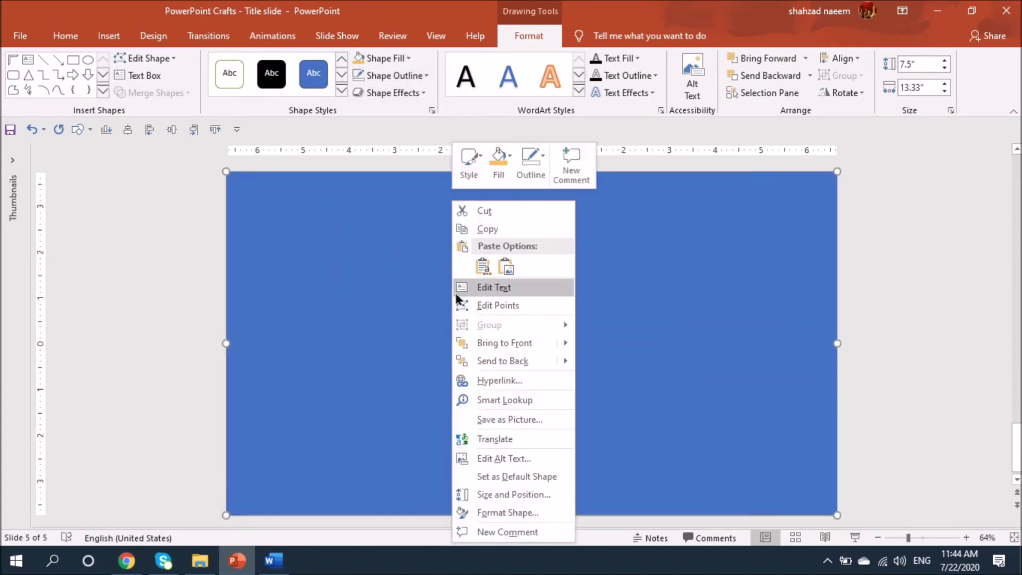
pyautogui.click(487, 362)
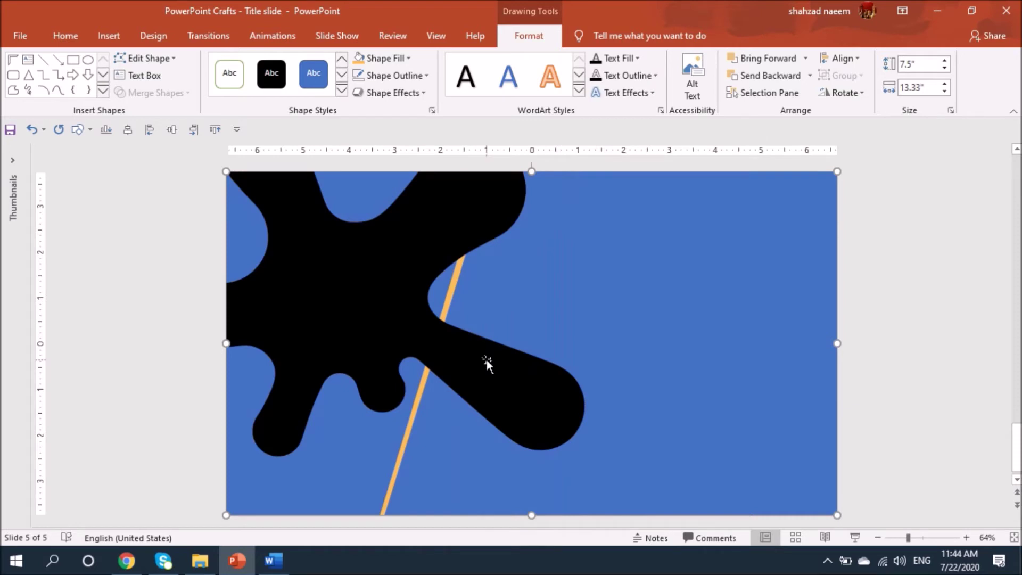
# Step: Fill the splash shape with the architecture-768432_1920 picture inserted from file
pyautogui.click(176, 295)
pyautogui.click(364, 291)
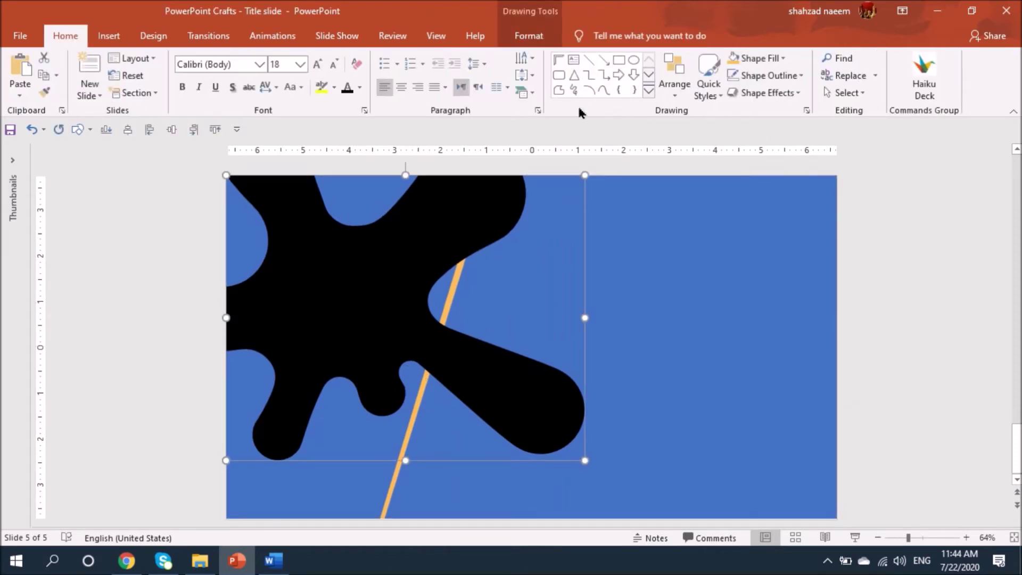
pyautogui.click(806, 110)
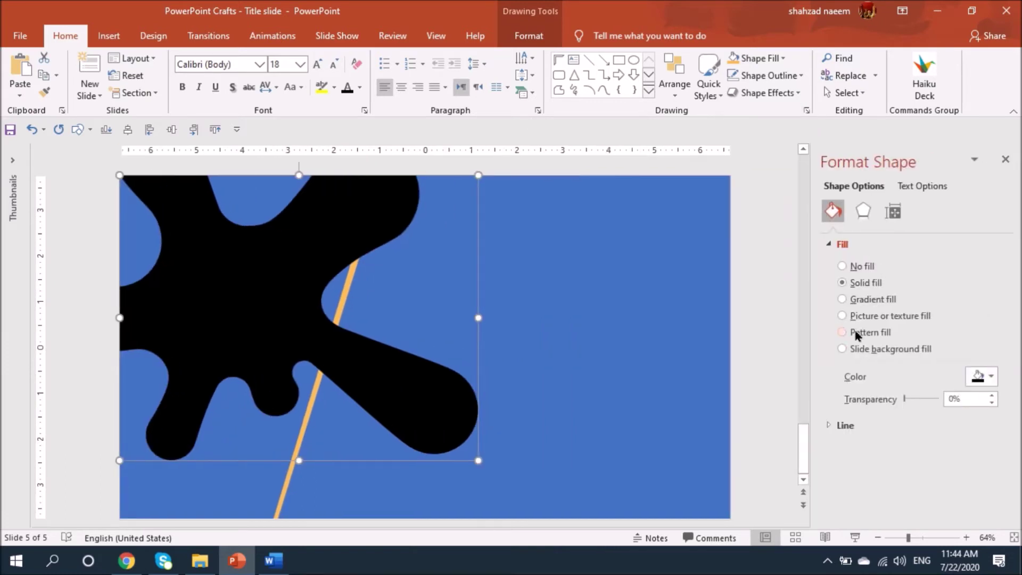
pyautogui.click(842, 316)
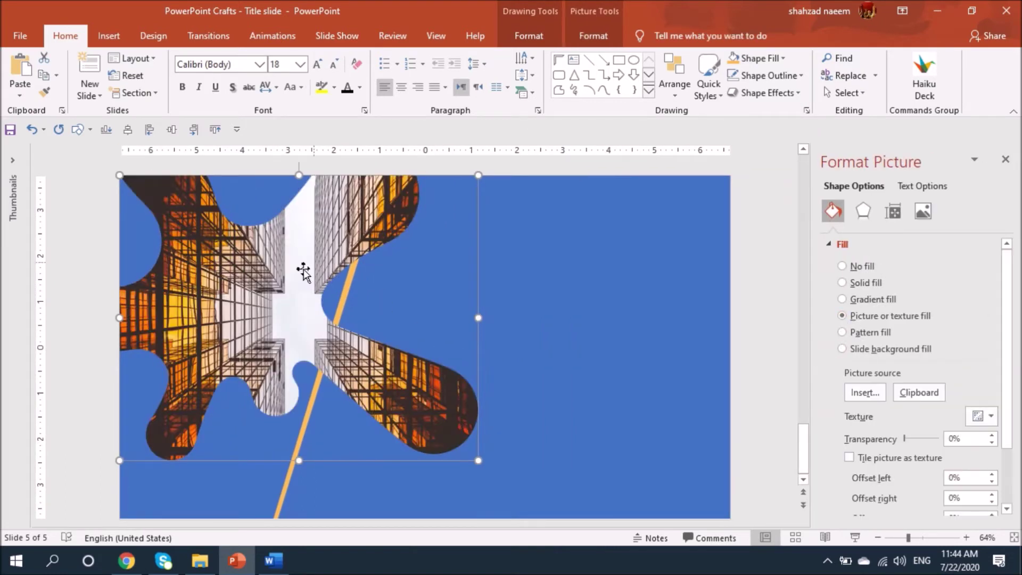
pyautogui.click(865, 393)
pyautogui.click(352, 251)
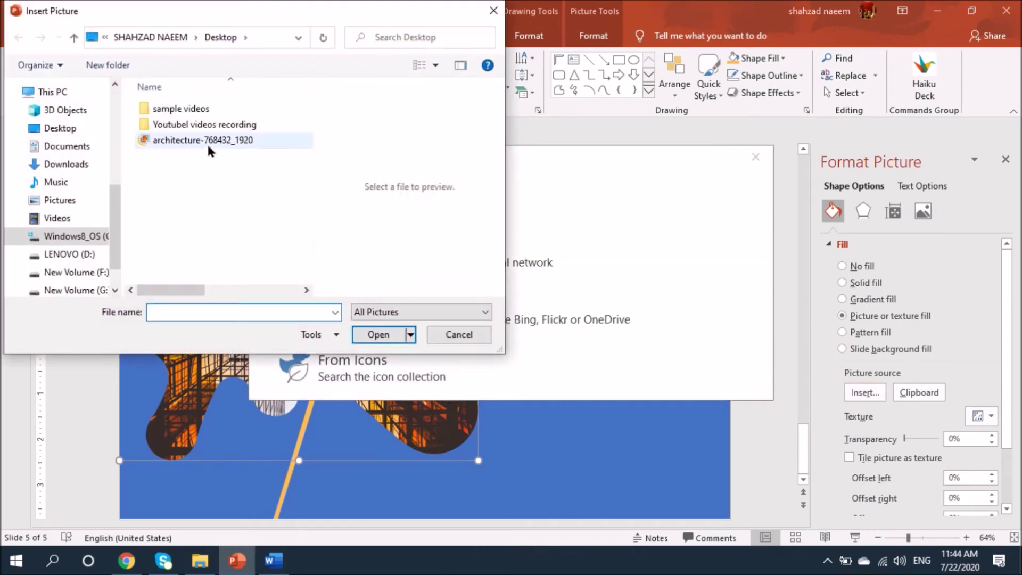
pyautogui.click(210, 141)
pyautogui.click(367, 335)
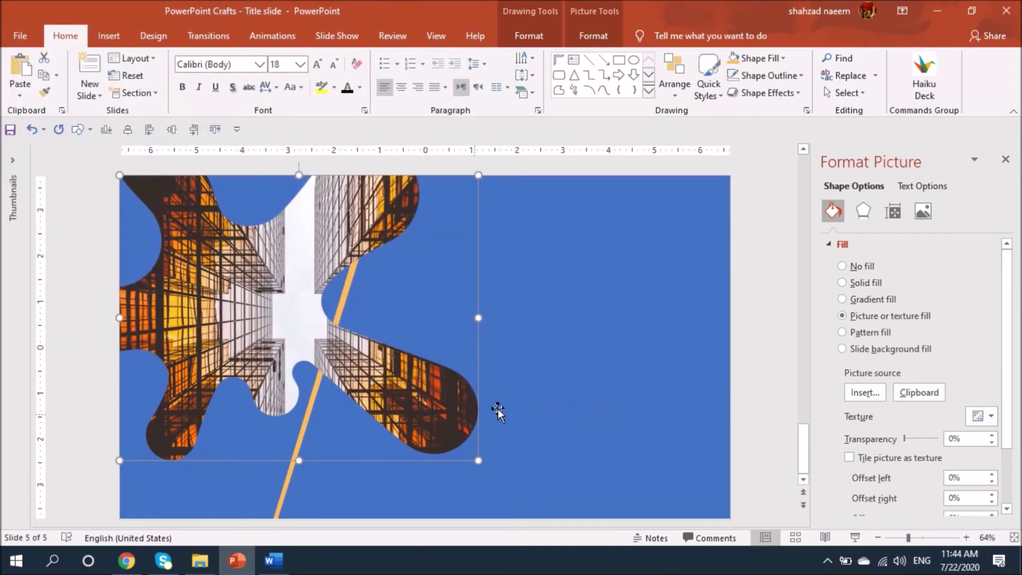
pyautogui.click(619, 299)
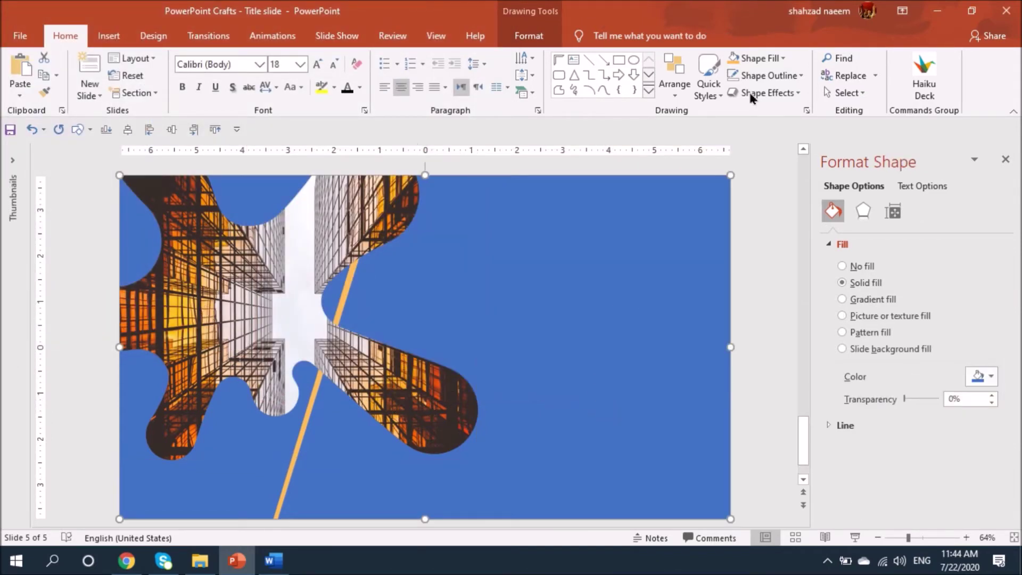
# Step: Eyedrop light orange onto the full-slide rectangle and a pale sky tone onto the angled panel
pyautogui.click(783, 58)
pyautogui.click(782, 258)
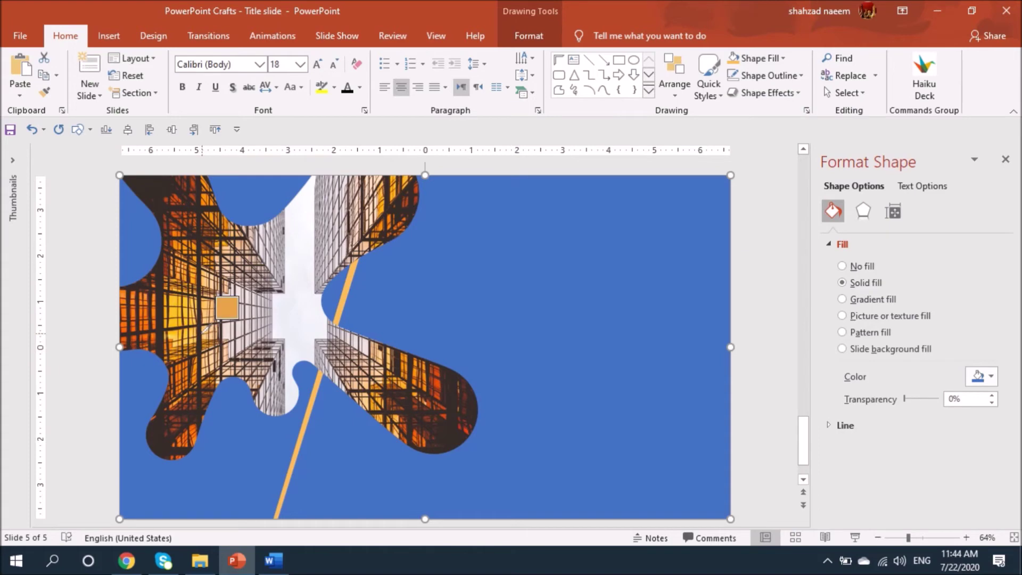
pyautogui.click(209, 327)
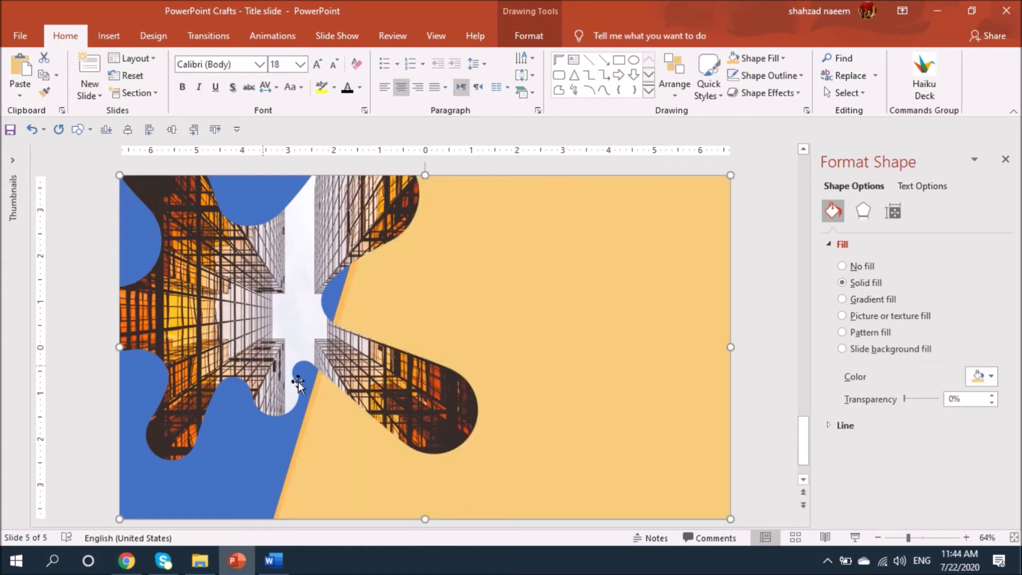
pyautogui.click(232, 431)
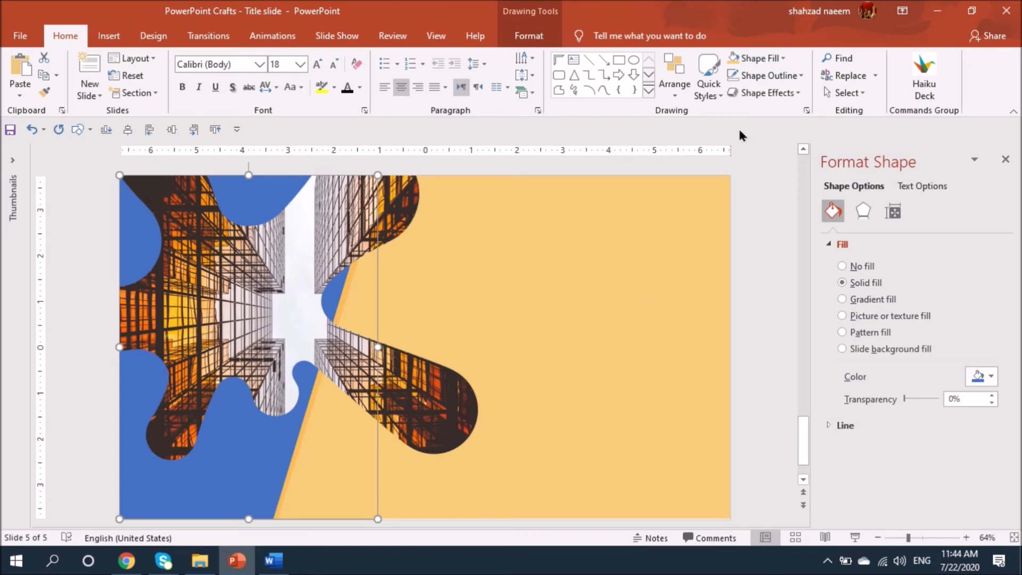
pyautogui.click(746, 58)
pyautogui.click(761, 258)
pyautogui.click(297, 309)
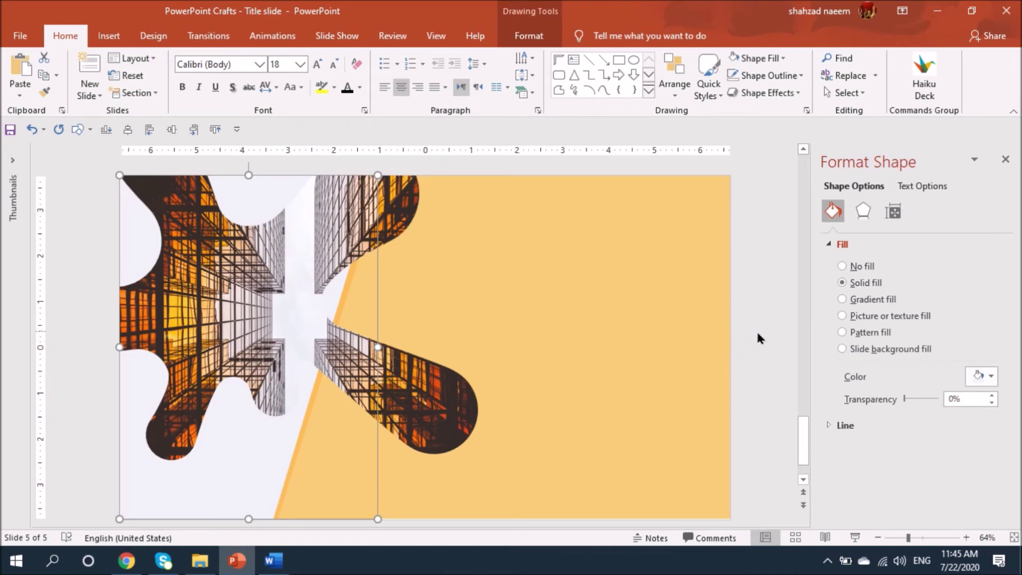
pyautogui.click(434, 329)
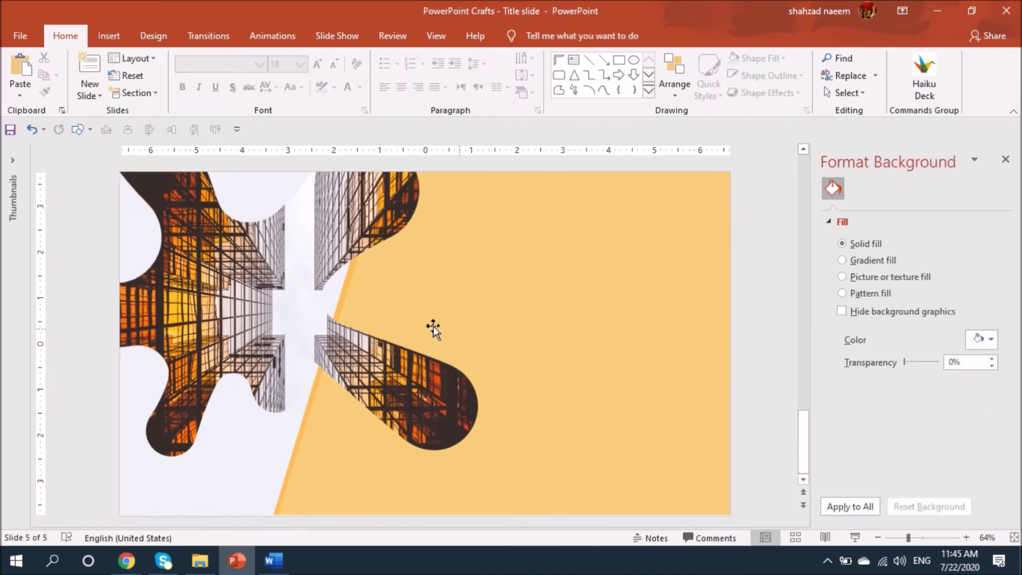
# Step: Give the peach panel a linear gradient fill angled at 45° and close the formatting pane
pyautogui.click(346, 300)
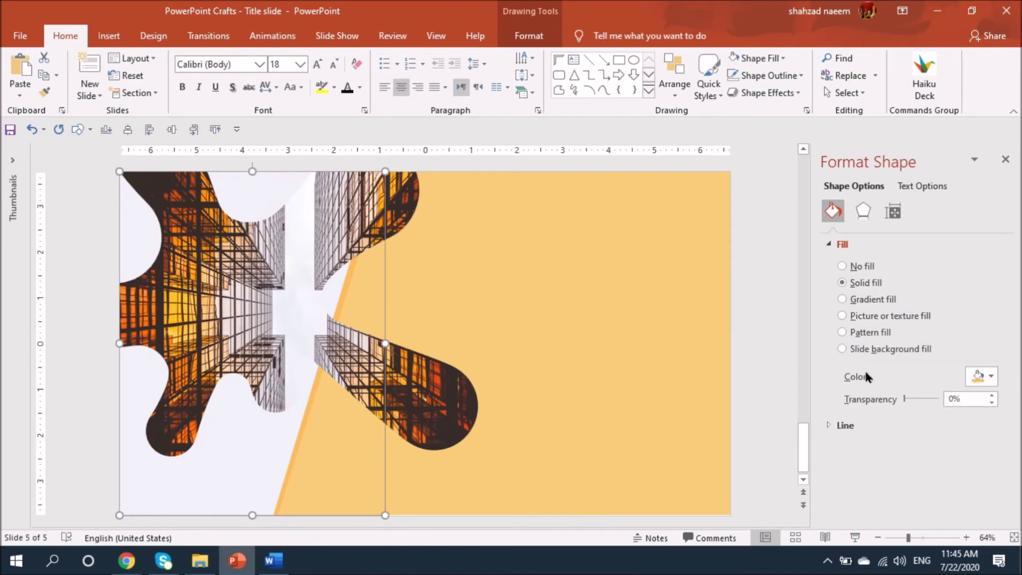
pyautogui.click(844, 300)
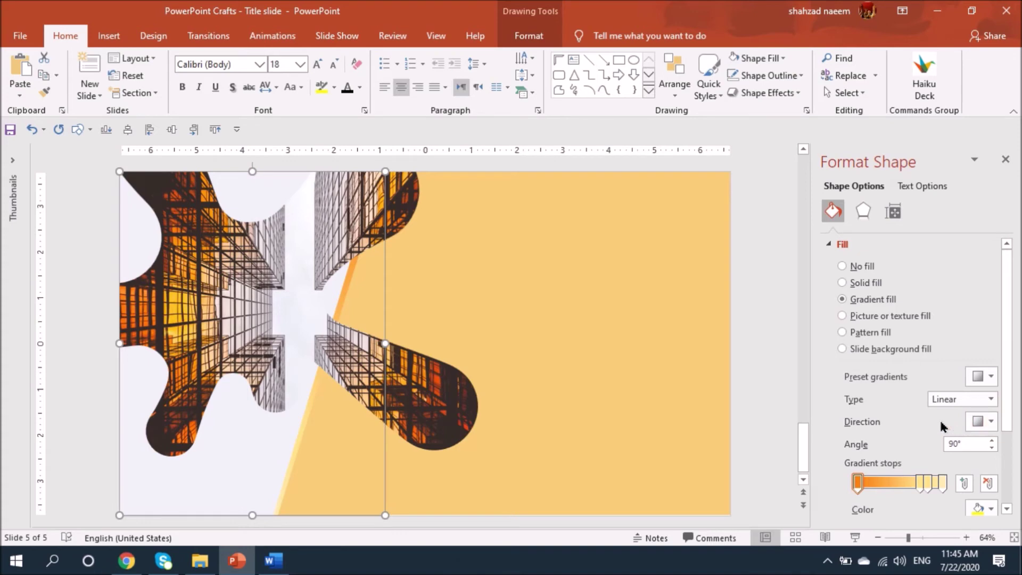
pyautogui.moveTo(988, 444); pyautogui.dragTo(918, 447)
pyautogui.write('45')
pyautogui.press('Return')
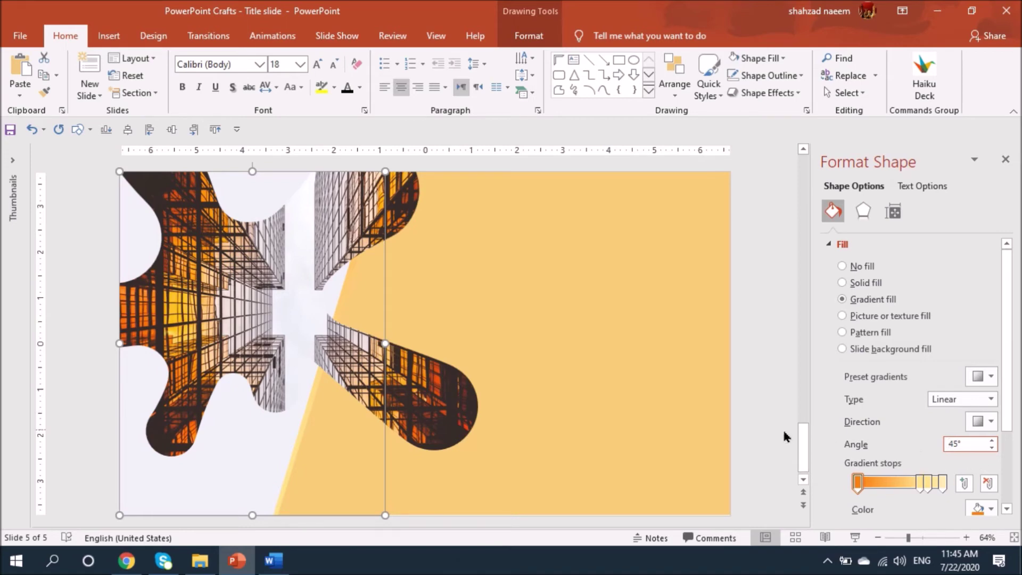
pyautogui.click(767, 302)
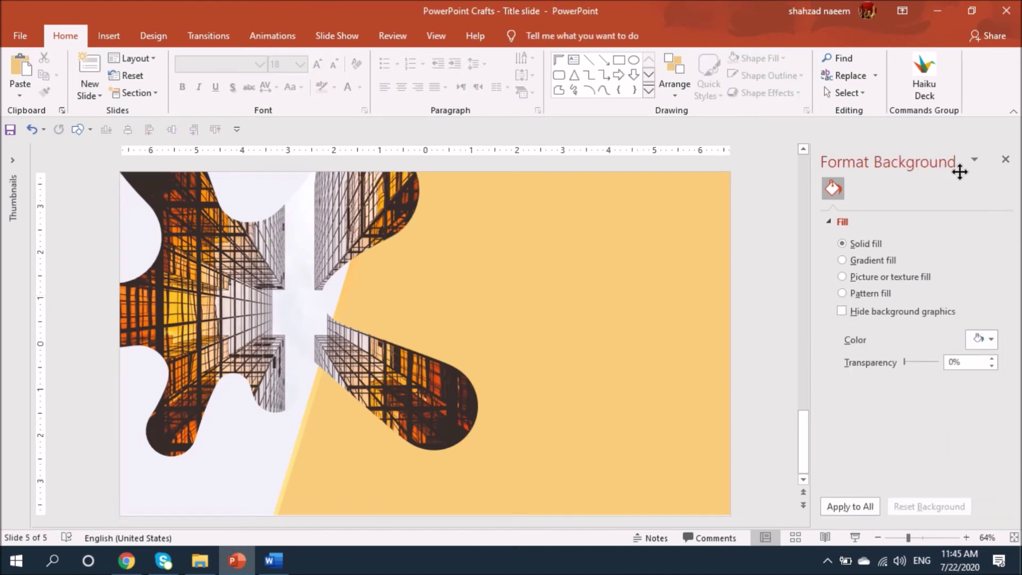
pyautogui.click(1007, 160)
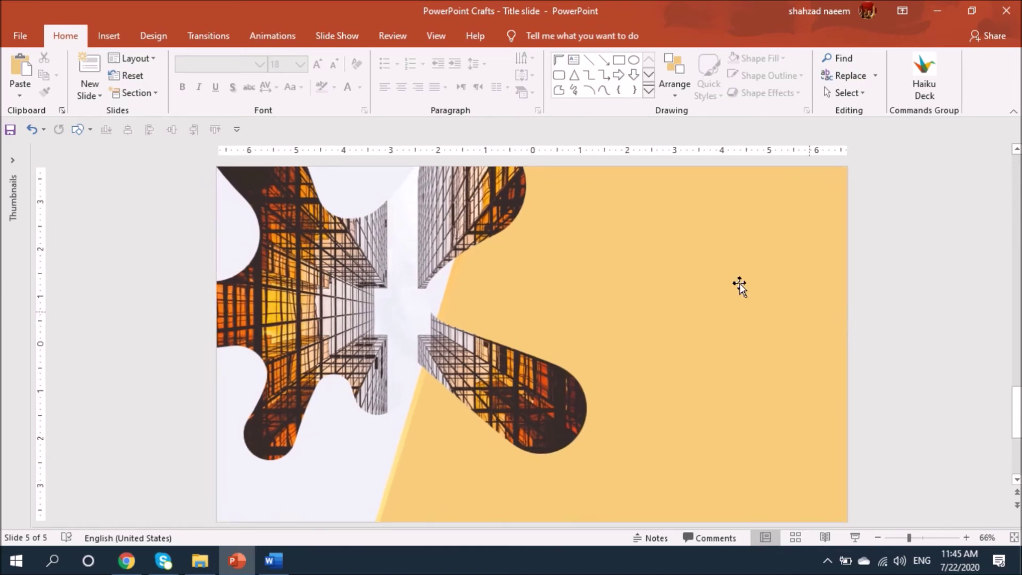
# Step: Draw a half-frame bracket on the peach area, thin its arms, remove outline, fill pale white
pyautogui.click(558, 60)
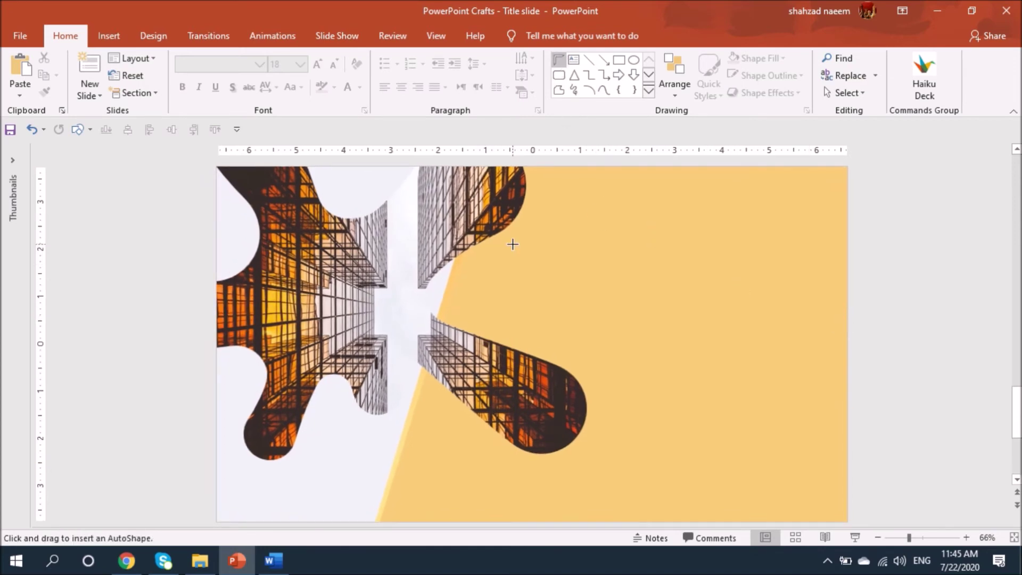
pyautogui.moveTo(511, 248); pyautogui.dragTo(553, 313)
pyautogui.scroll(8, 570, 278)
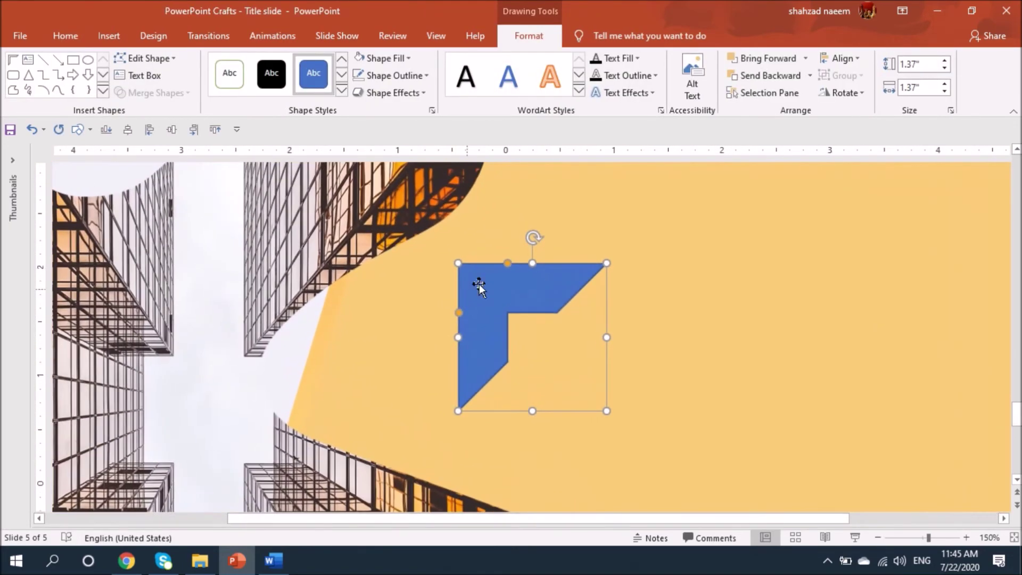
pyautogui.moveTo(508, 268); pyautogui.dragTo(481, 273)
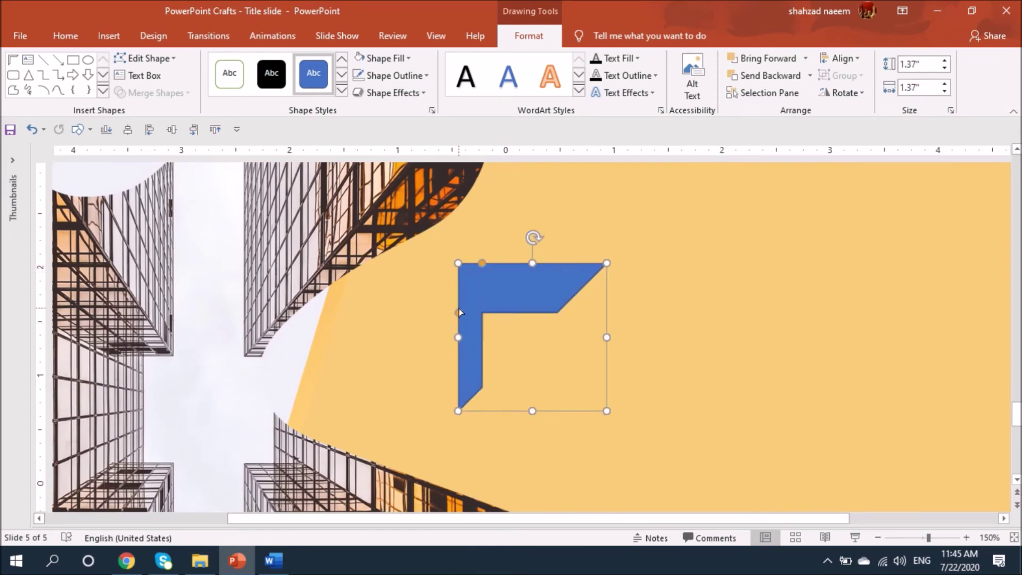
pyautogui.moveTo(459, 312); pyautogui.dragTo(459, 288)
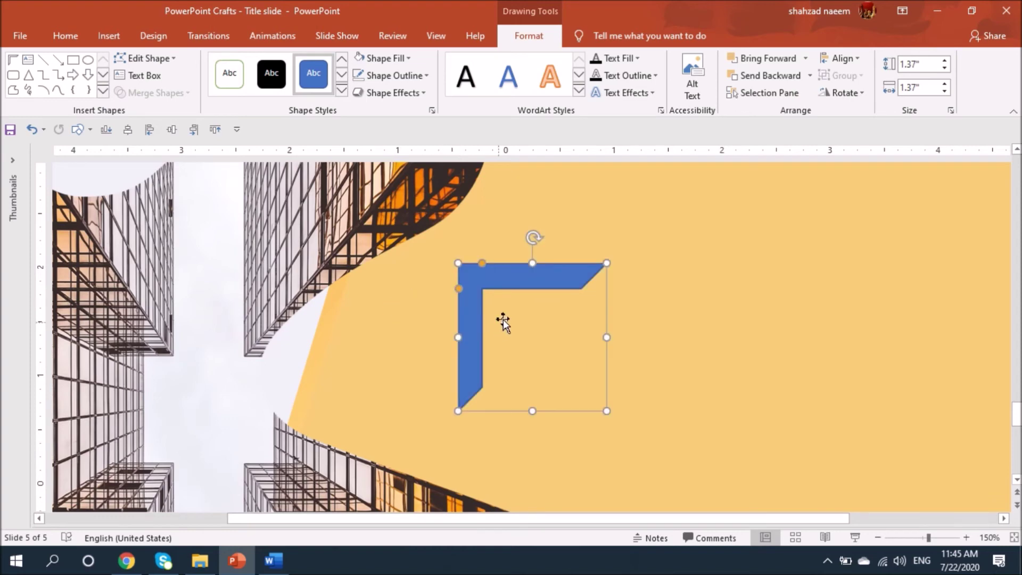
pyautogui.click(418, 77)
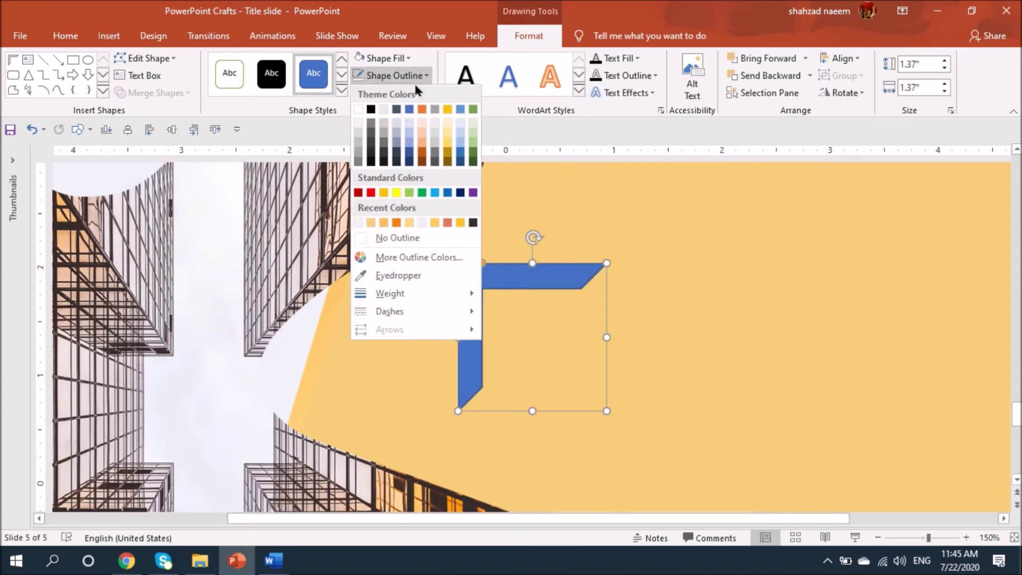
pyautogui.click(404, 239)
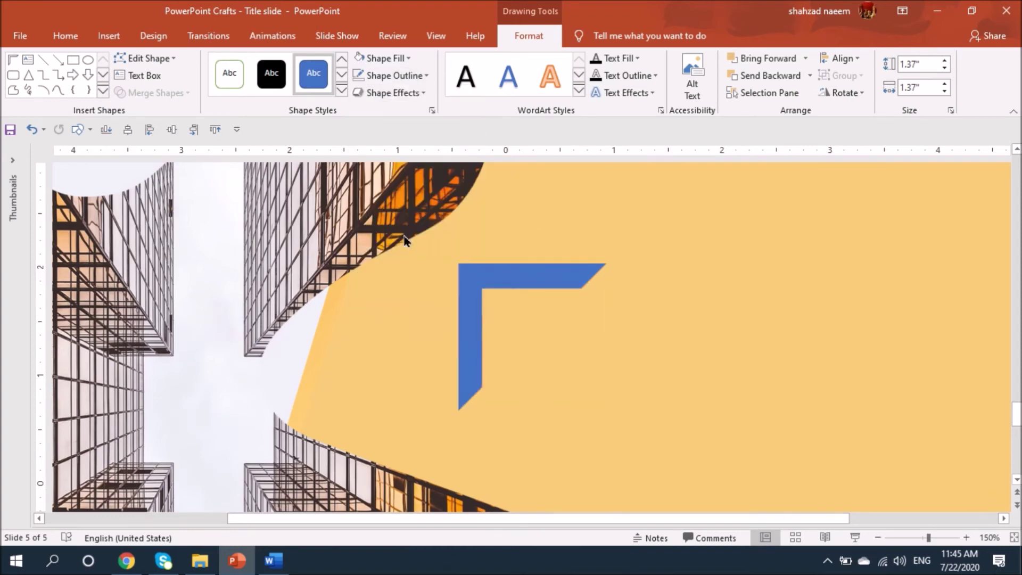
pyautogui.click(360, 61)
pyautogui.keyDown('ctrl'); pyautogui.scroll(-5, 559, 229); pyautogui.keyUp('ctrl')
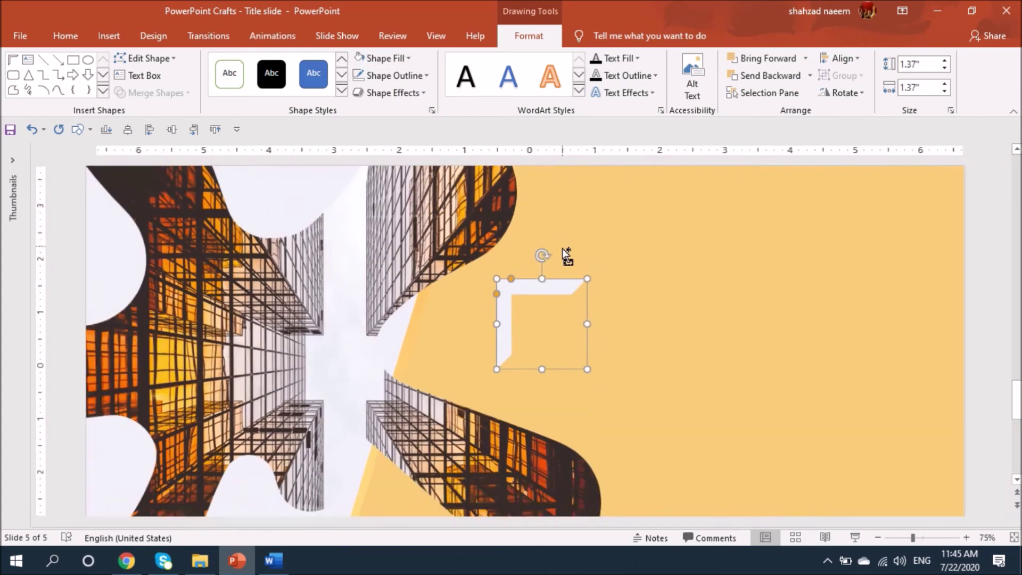
# Step: Duplicate the bracket to the lower right, flip it horizontally and rotate it into the opposite corner
pyautogui.click(644, 303)
pyautogui.moveTo(534, 273); pyautogui.dragTo(808, 384)
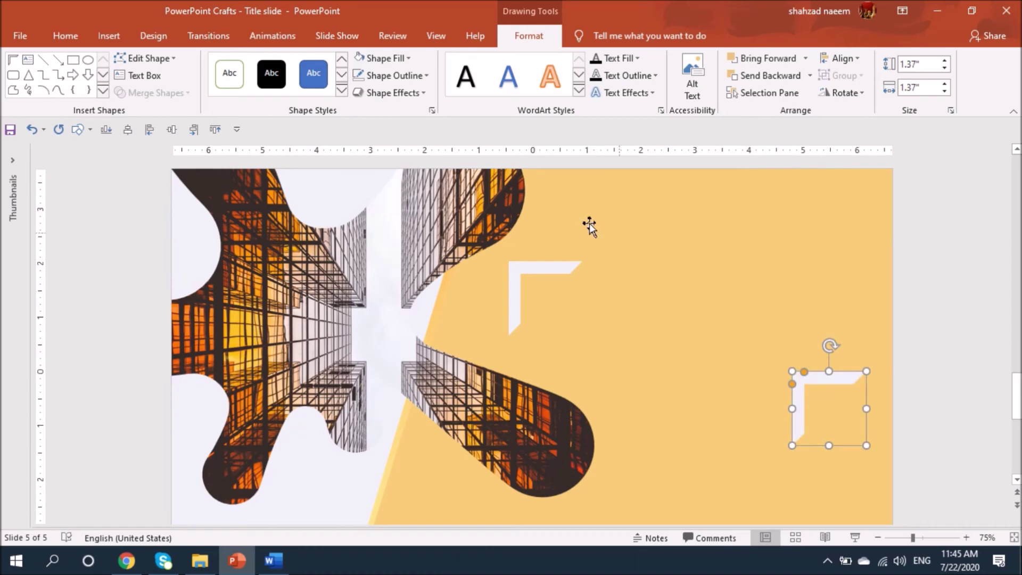
pyautogui.click(842, 93)
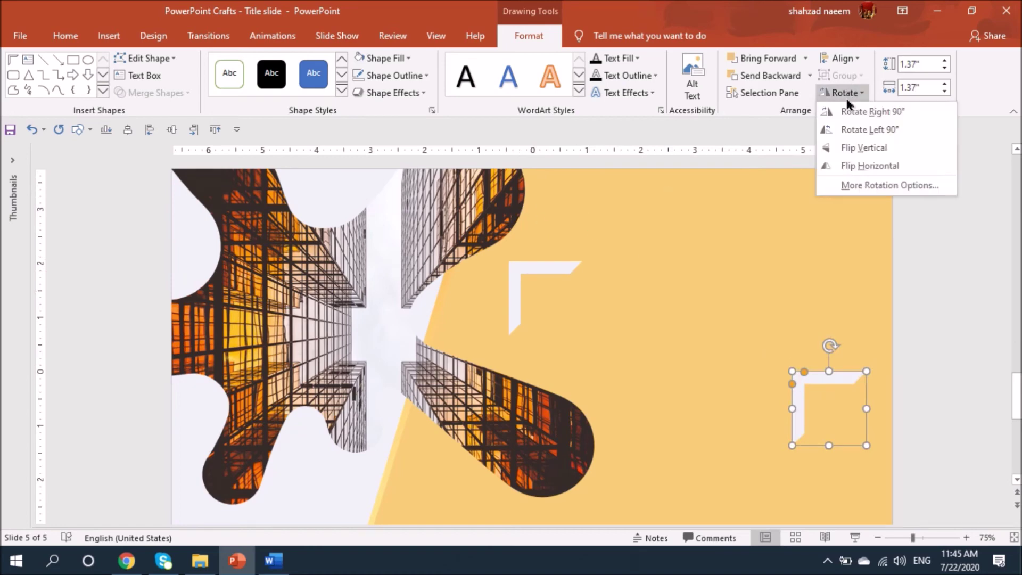
pyautogui.click(842, 167)
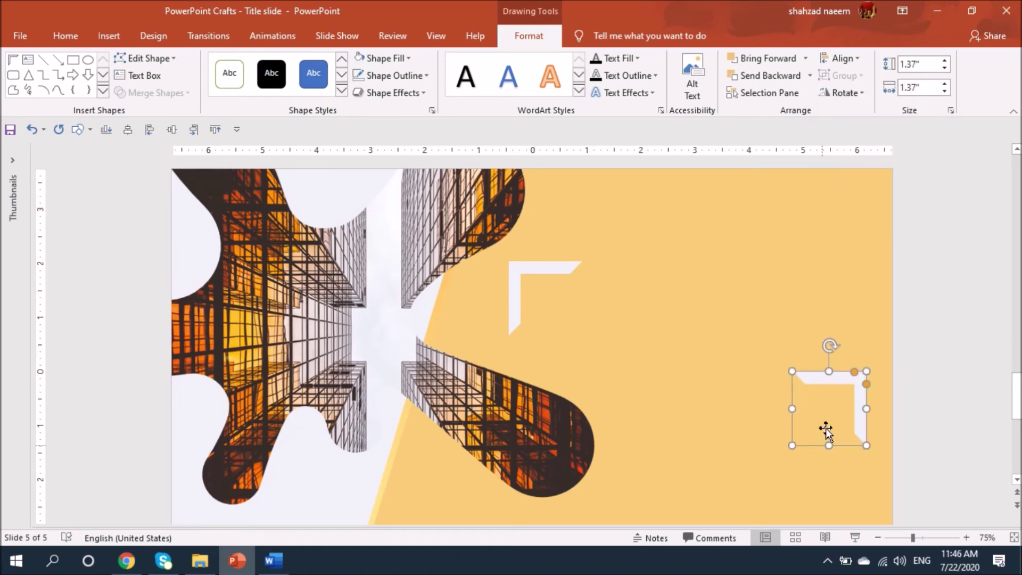
pyautogui.moveTo(831, 351); pyautogui.dragTo(854, 344)
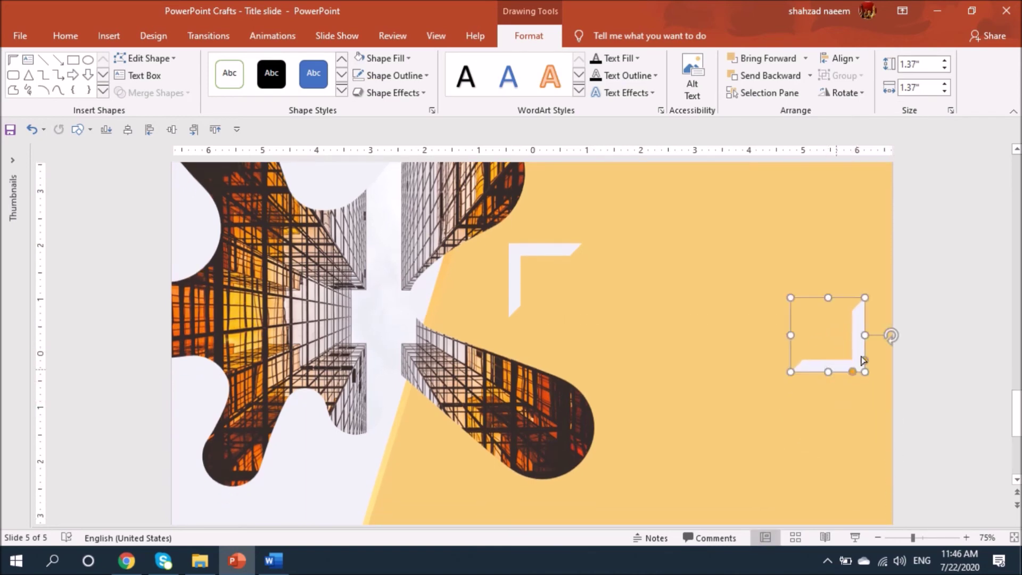
# Step: Draw an empty text box on the right of the peach area
pyautogui.scroll(2, 886, 350)
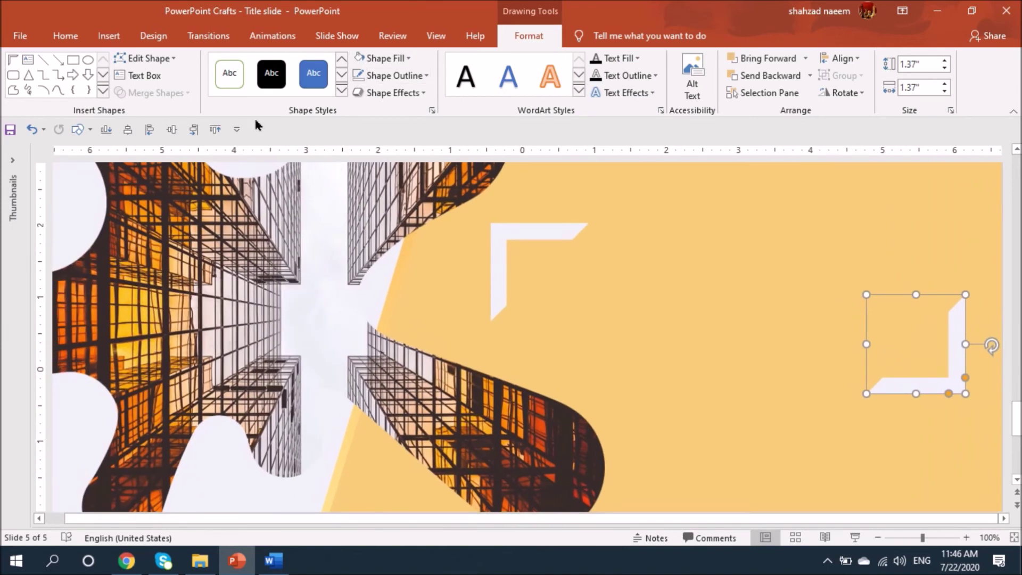
pyautogui.click(127, 78)
pyautogui.scroll(-4, 566, 222)
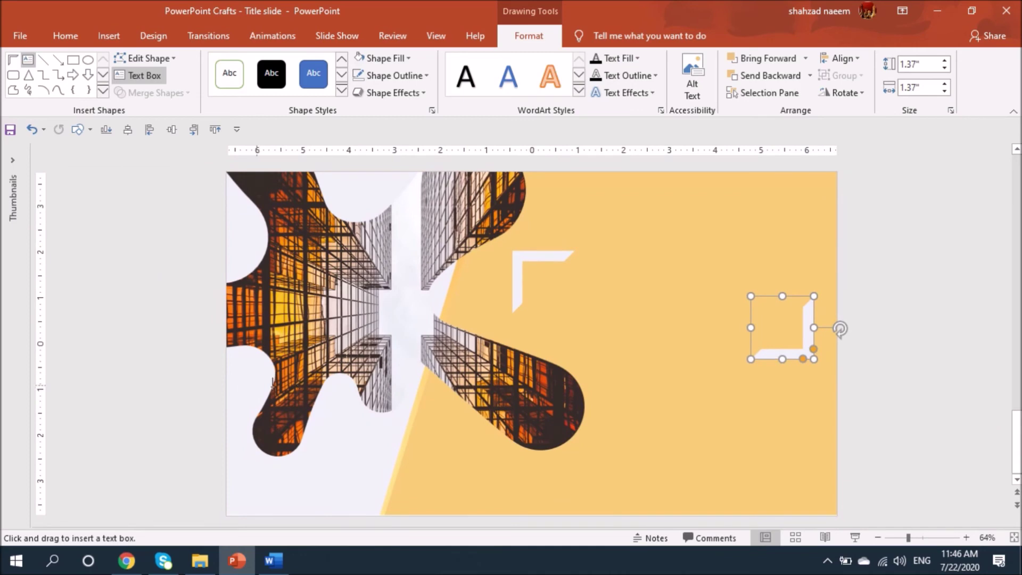
pyautogui.moveTo(886, 292); pyautogui.dragTo(879, 272)
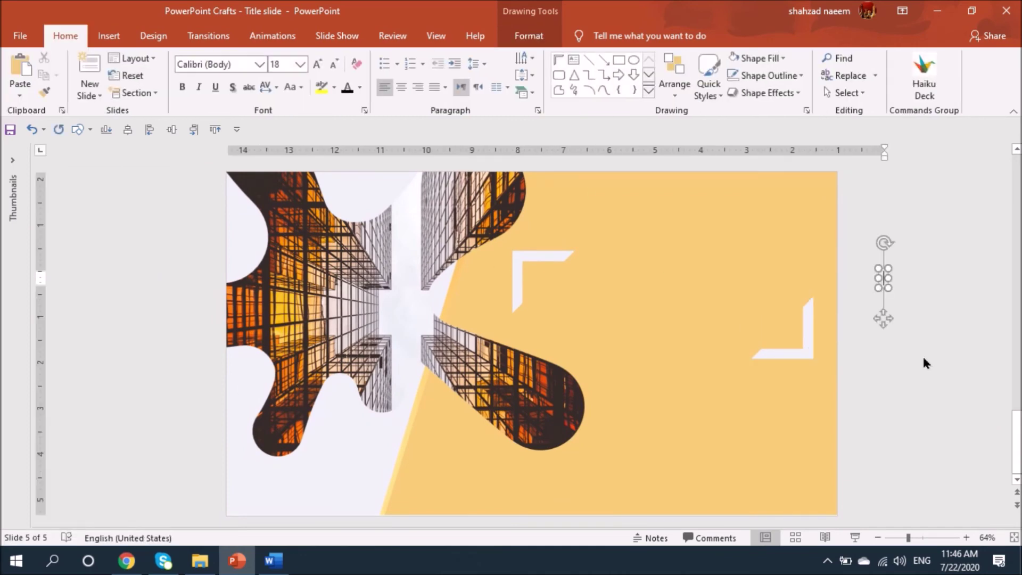
# Step: Add the title 'Business Presentation' in Adobe Gothic Std at size 40 beside the upper bracket
pyautogui.write('B')
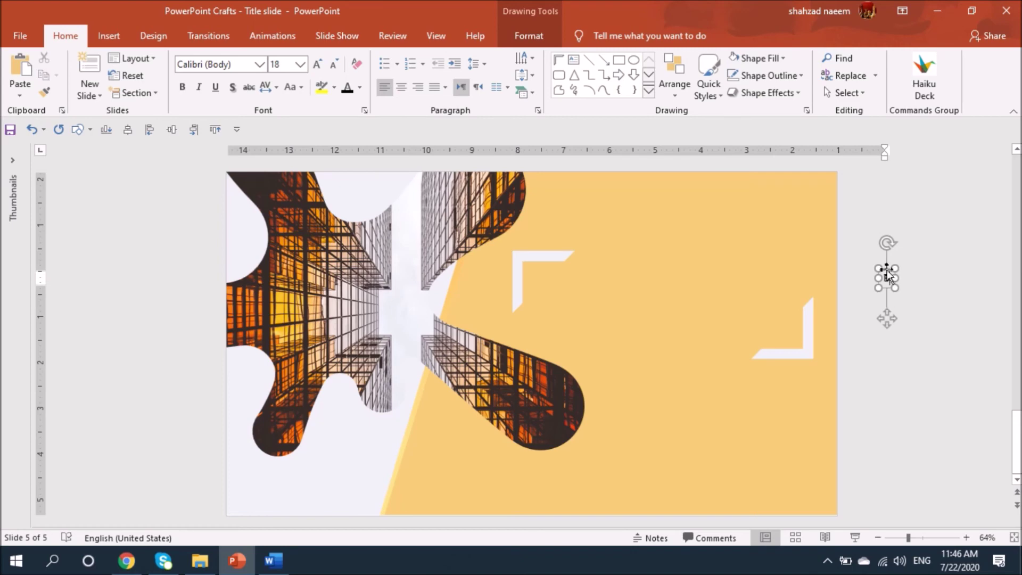
pyautogui.moveTo(886, 269); pyautogui.dragTo(546, 275)
pyautogui.scroll(4, 574, 314)
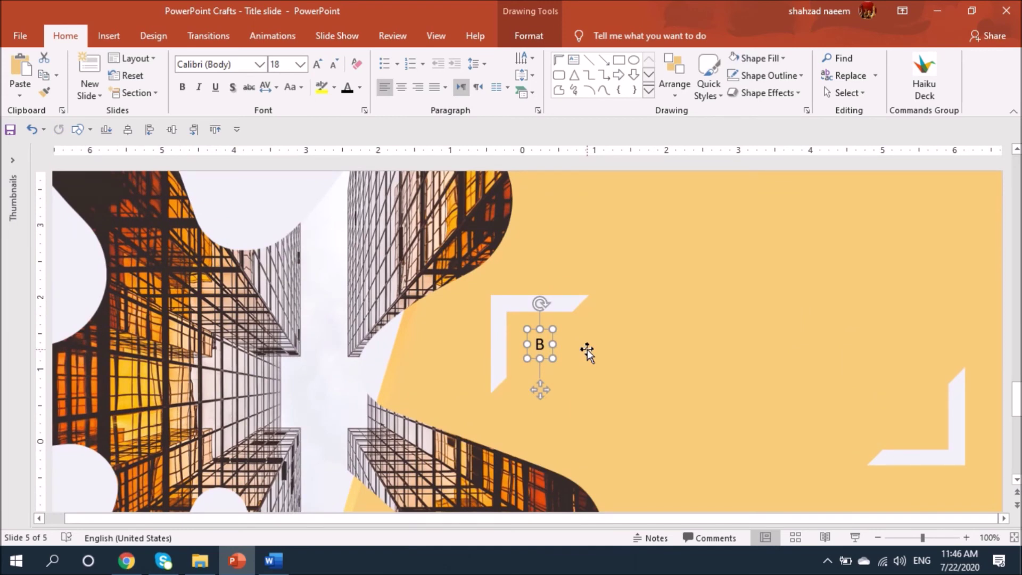
pyautogui.write('Business Presentation')
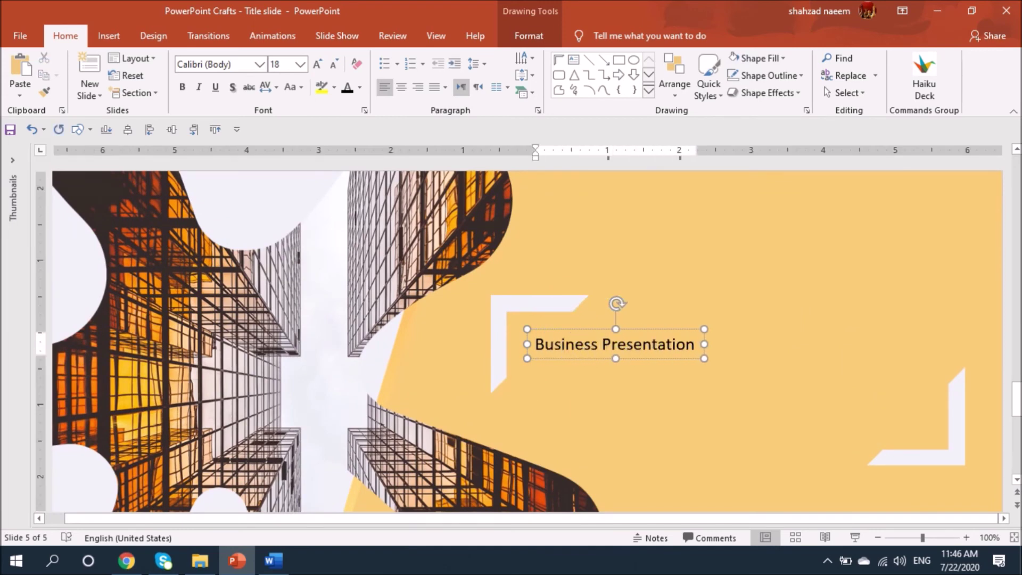
pyautogui.hotkey('ctrl', 'a')
pyautogui.click(259, 64)
pyautogui.click(244, 298)
pyautogui.click(318, 64)
pyautogui.click(318, 64)
pyautogui.click(317, 64)
pyautogui.click(318, 64)
pyautogui.click(318, 64)
pyautogui.click(318, 64)
pyautogui.moveTo(814, 329); pyautogui.dragTo(807, 361)
# Step: Add the subtitle 'By PowerPoint Crafts' at size 20, aligned under the title's end
pyautogui.write('By PowerPoint Crafts')
pyautogui.hotkey('ctrl', 'a')
pyautogui.hotkey('ctrl', 'shift', ',')
pyautogui.hotkey('ctrl', 'shift', ',')
pyautogui.hotkey('ctrl', 'shift', ',')
pyautogui.hotkey('ctrl', 'shift', ',')
pyautogui.hotkey('ctrl', 'shift', ',')
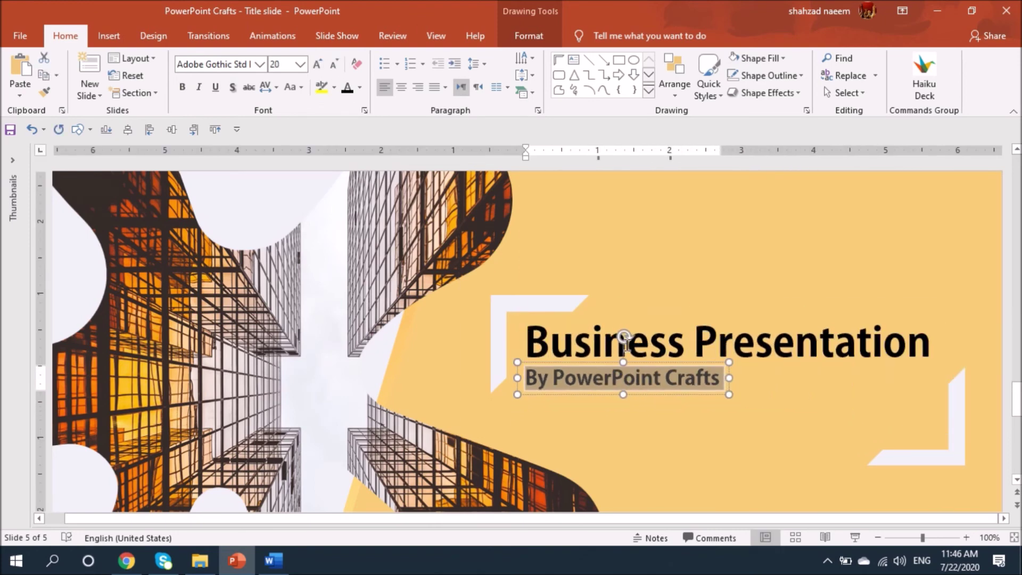
pyautogui.moveTo(634, 363); pyautogui.dragTo(846, 362)
# Step: Move the lower-right bracket up beside the title to frame the text
pyautogui.moveTo(965, 436); pyautogui.dragTo(962, 393)
pyautogui.click(773, 447)
pyautogui.keyDown('ctrl'); pyautogui.scroll(-3, 773, 447); pyautogui.keyUp('ctrl')
pyautogui.click(901, 356)
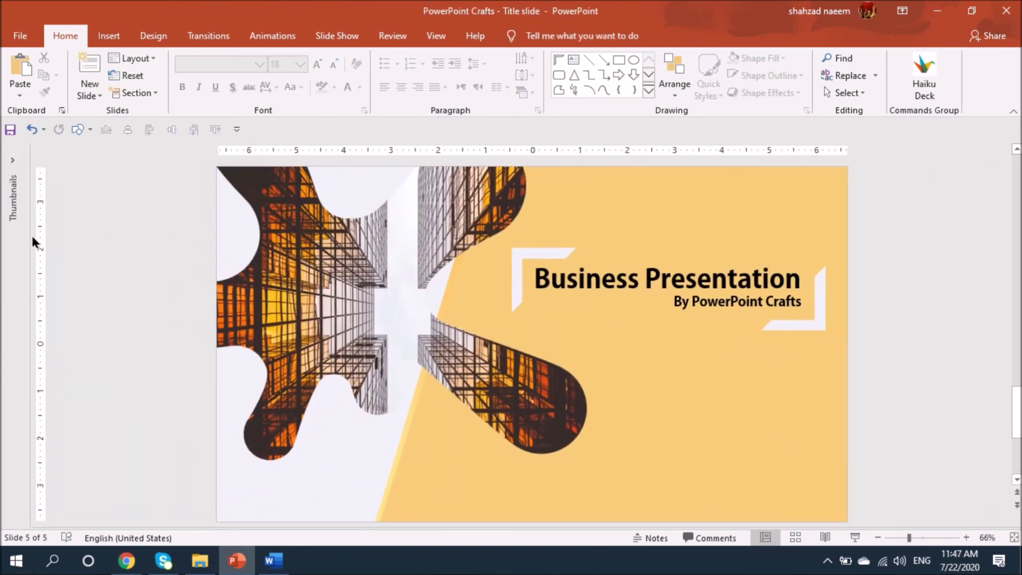
pyautogui.click(14, 165)
pyautogui.click(29, 256)
pyautogui.click(732, 430)
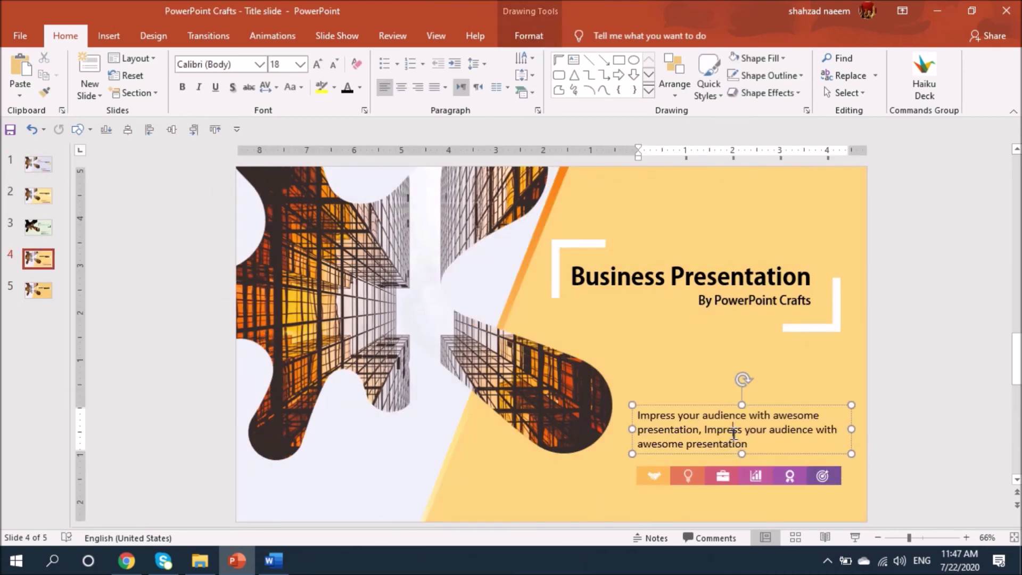
pyautogui.moveTo(932, 426); pyautogui.dragTo(534, 490)
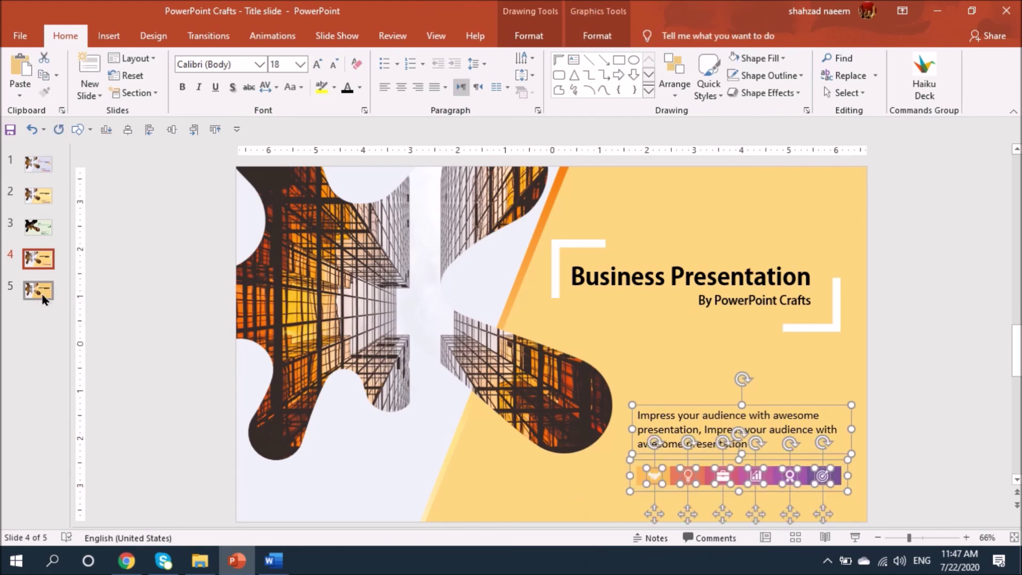
pyautogui.click(40, 291)
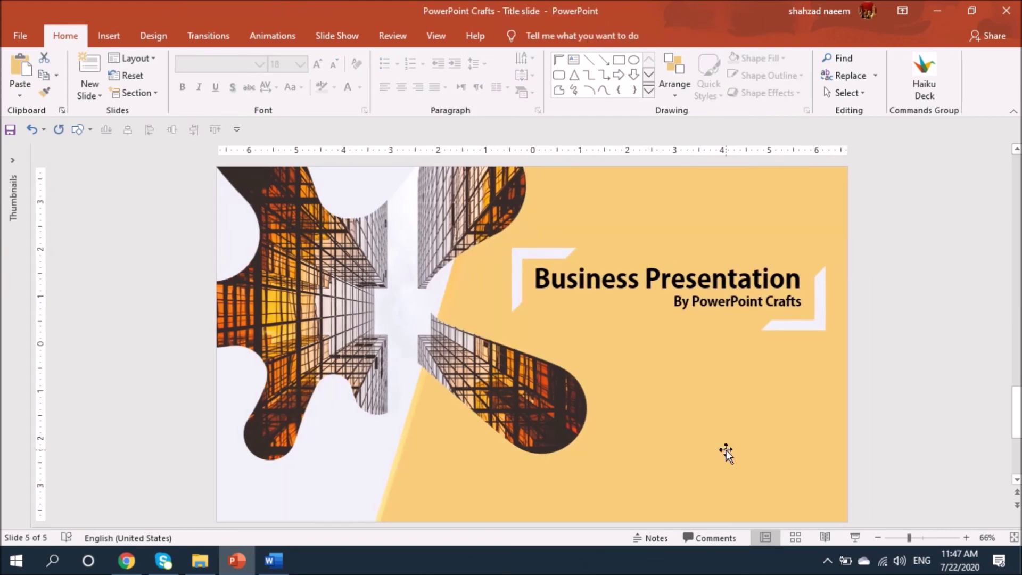